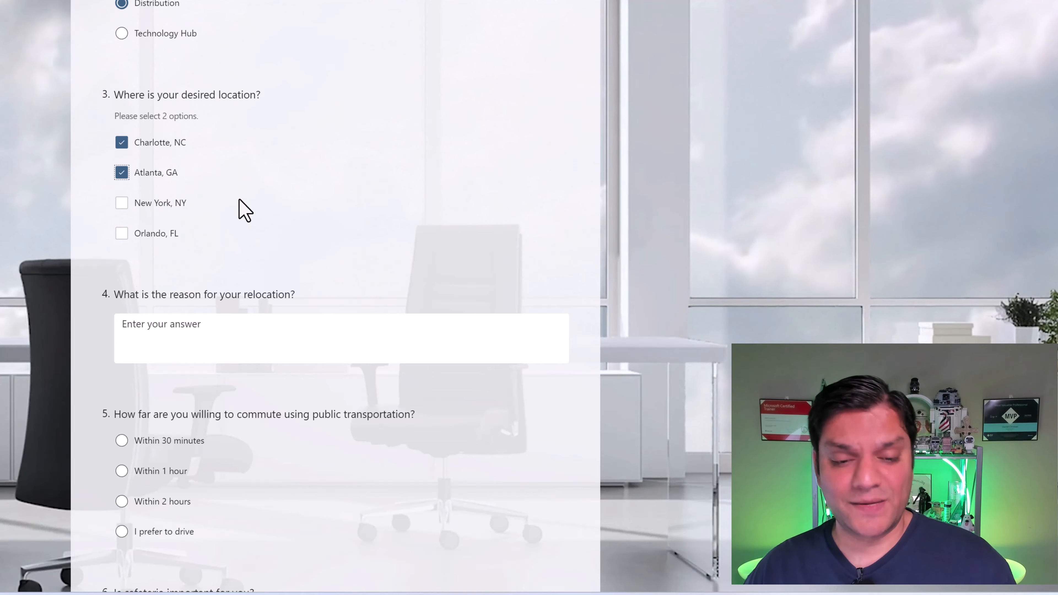
- Prefill the expected relocation date question with 7/31/2024
scroll(239, 200, "down", 5)
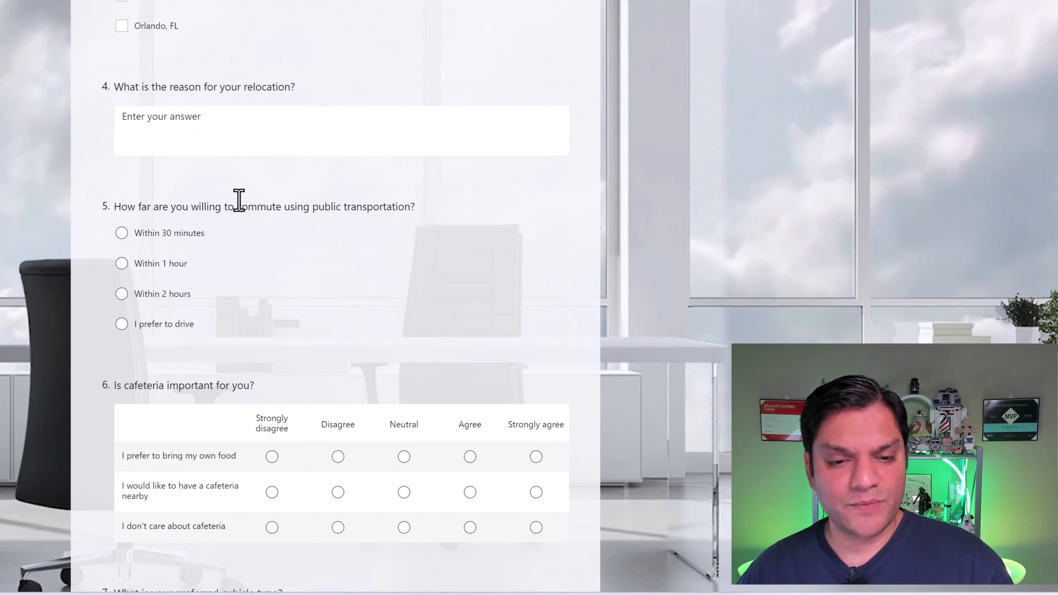
scroll(240, 200, "down", 20)
left_click(559, 256)
left_click(183, 386)
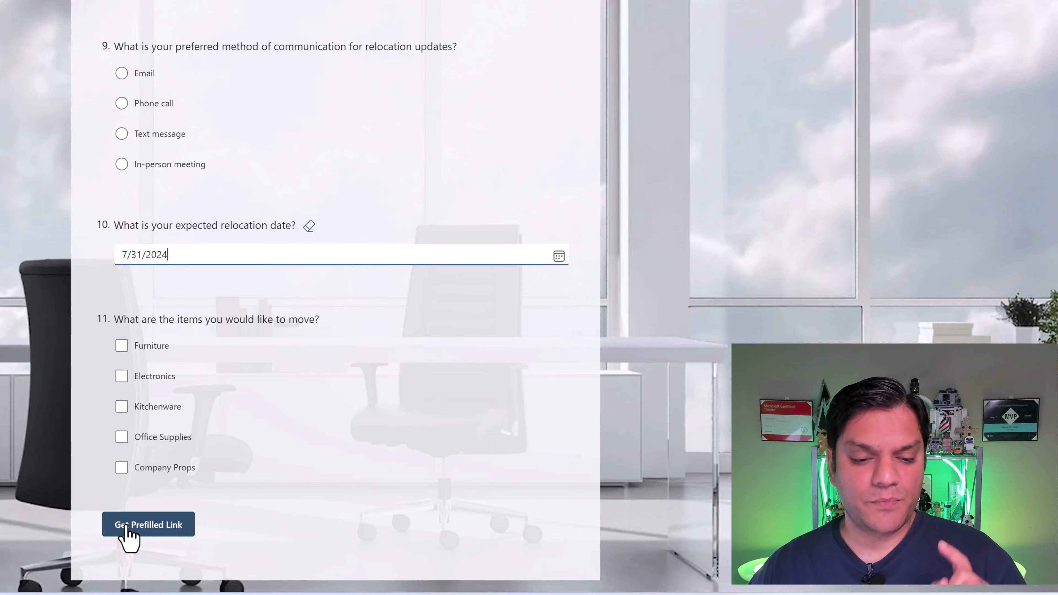
- Generate the prefilled link, copy it and paste it into the Microsoft Forms Prefill links note in Notepad
left_click(127, 525)
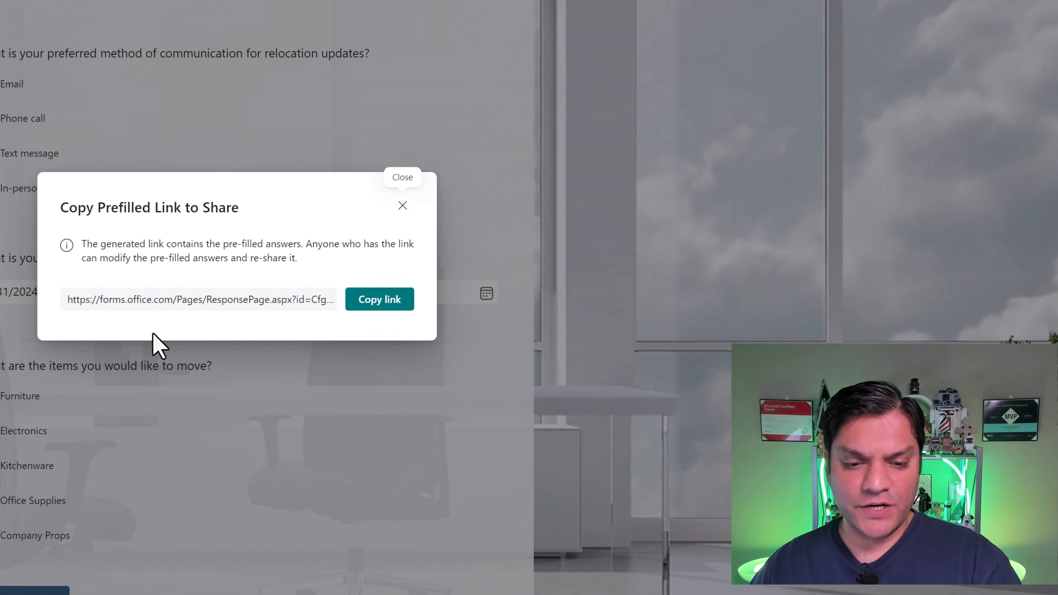
left_click(380, 299)
key("alt+Tab")
key("ctrl+v")
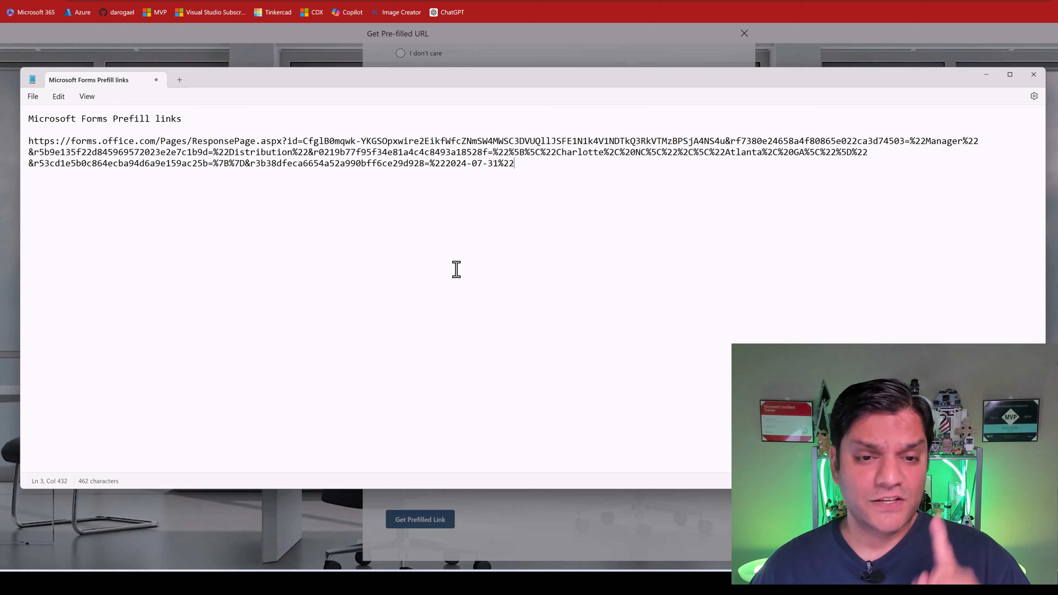
- Load the copied prefilled link in the new browser tab and compare its address with the link saved in Notepad
key("alt+Tab")
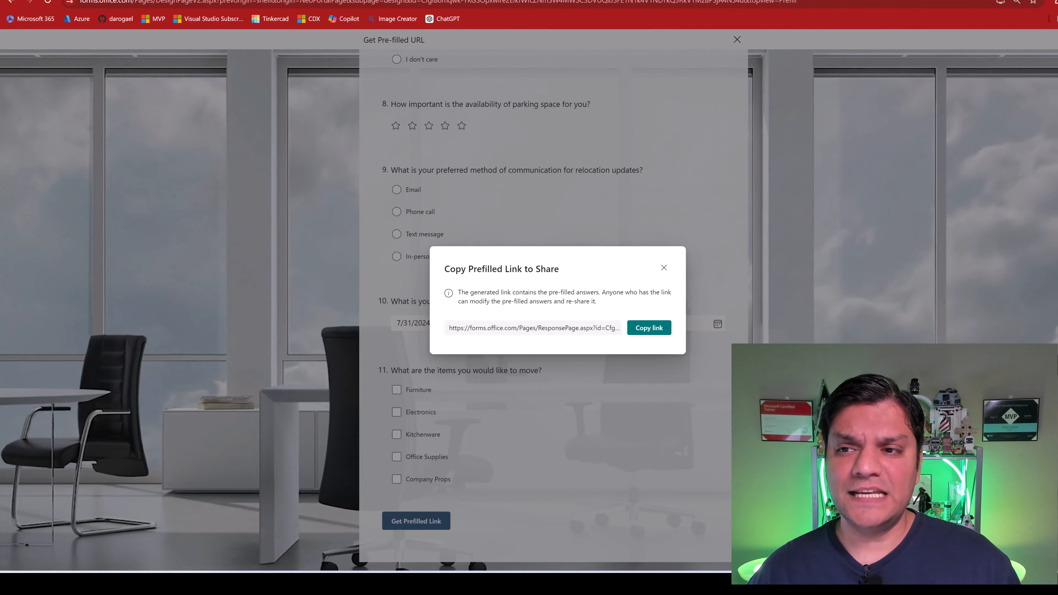
left_click(835, 16)
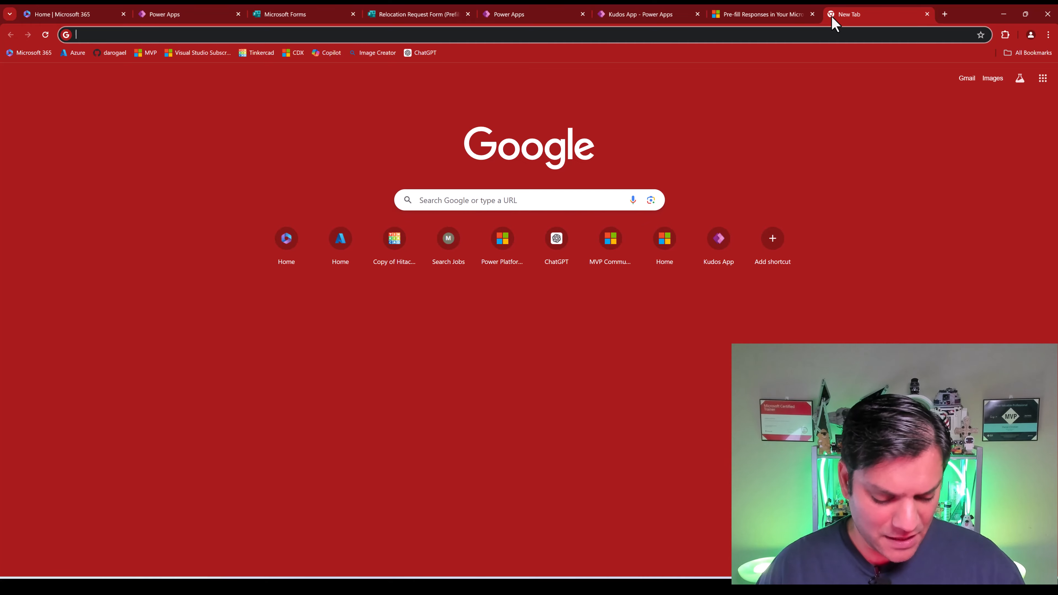
key("ctrl+v")
key("Return")
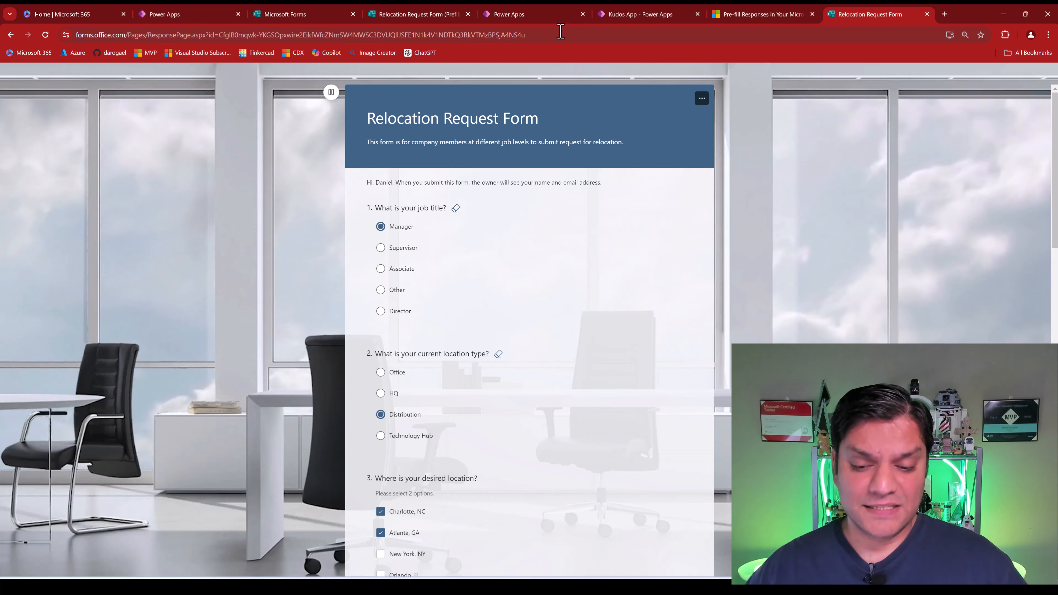
left_click(619, 587)
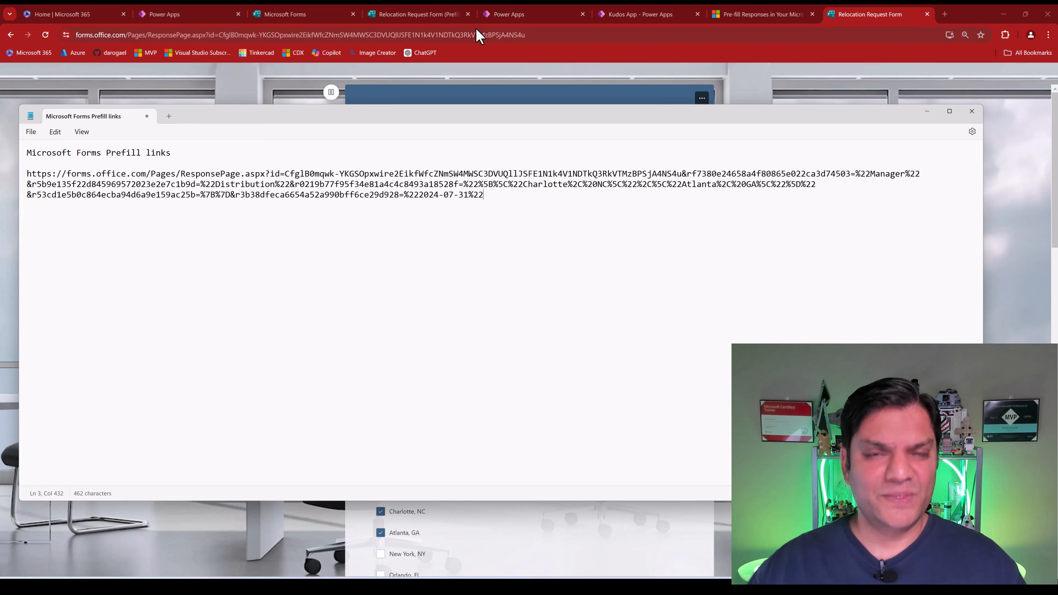
left_click(499, 49)
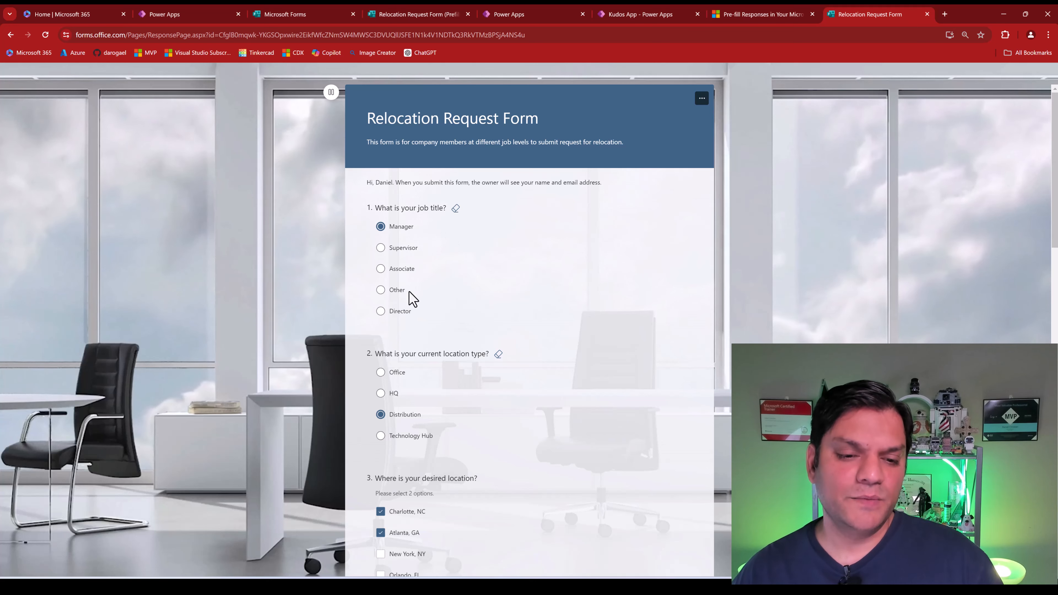
- Change the job title answer to Director, and choose Within 1 hour for the commute and Cubicle with high walls
left_click(399, 314)
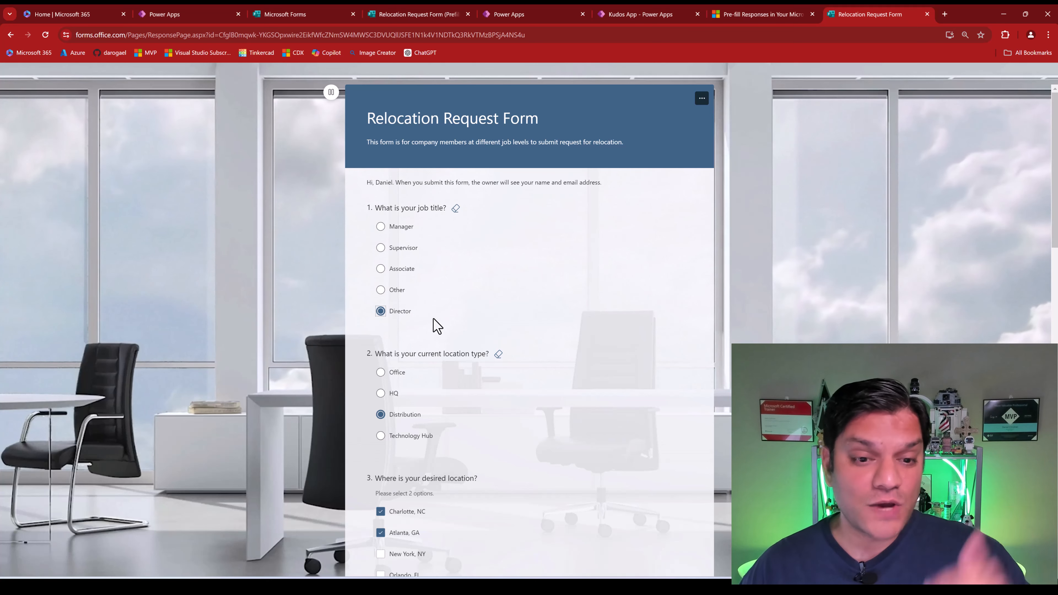
scroll(437, 327, "down", 6)
scroll(436, 327, "down", 2)
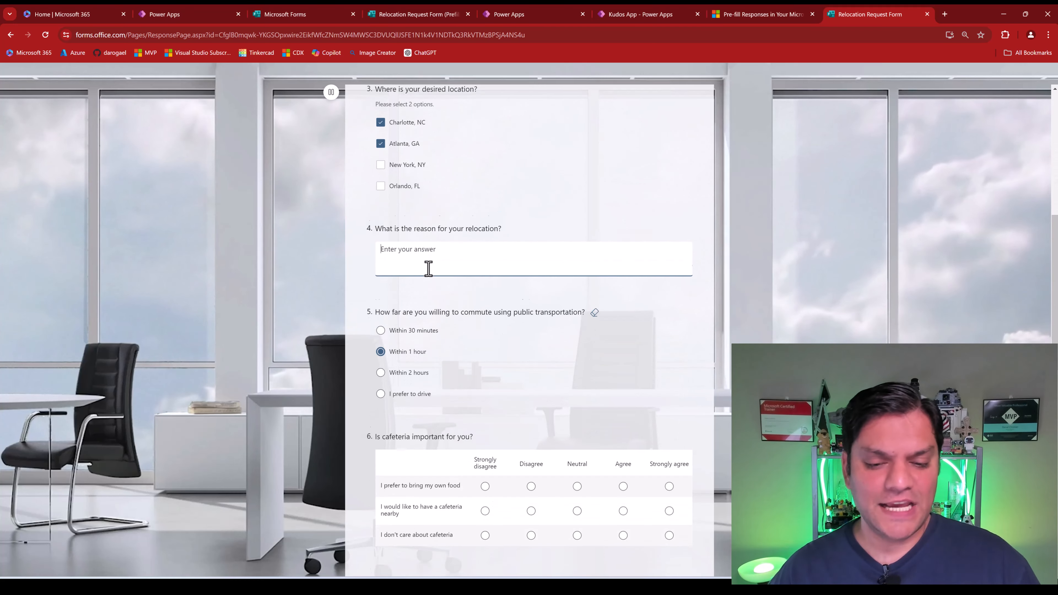
scroll(429, 269, "down", 3)
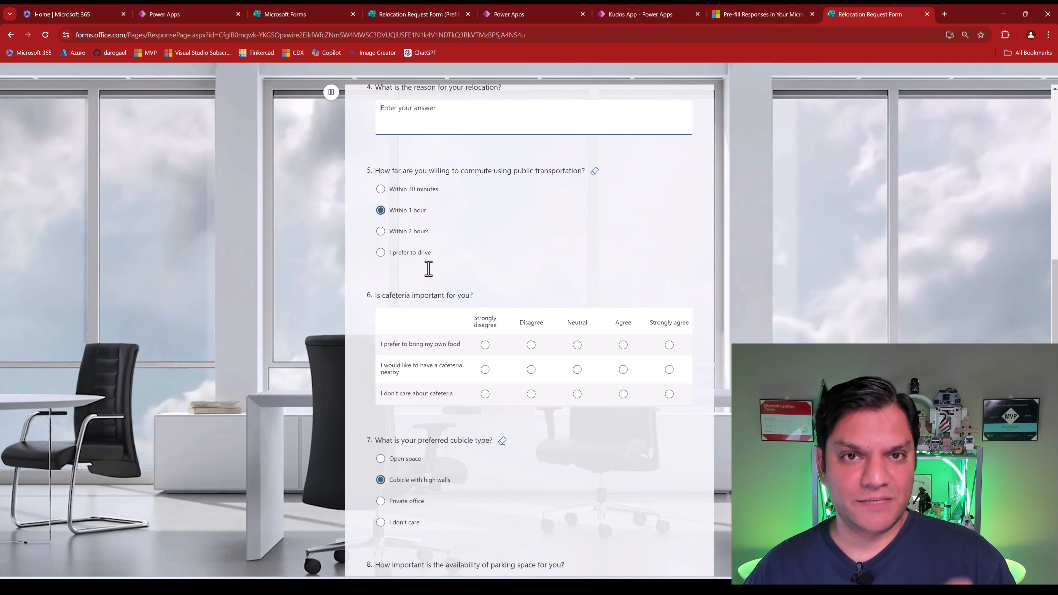
scroll(434, 271, "down", 2)
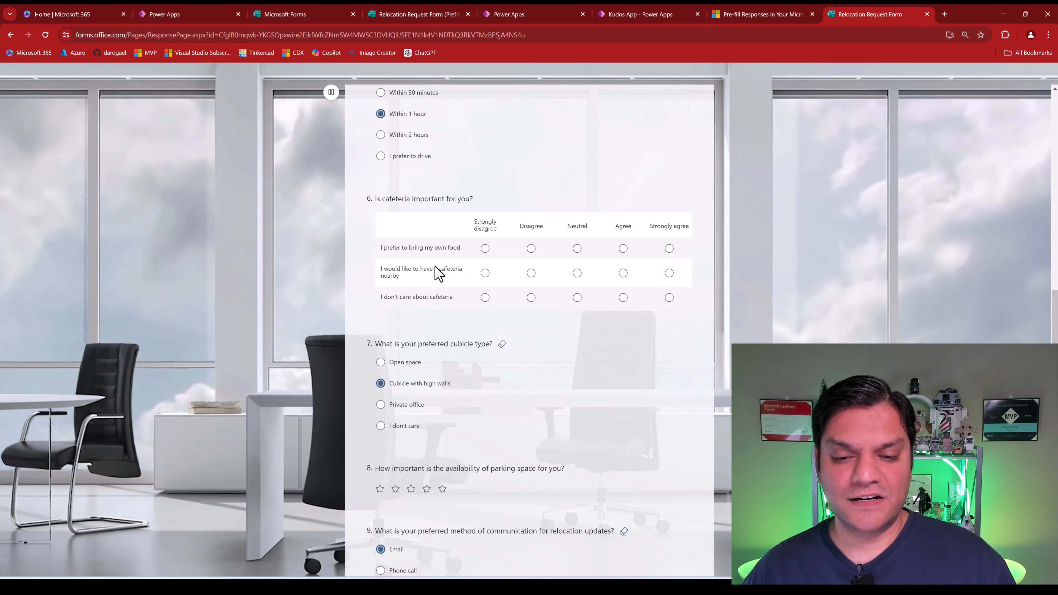
- Answer Disagree for preferring to bring own food, select all five items to move, and submit the response
left_click(531, 248)
scroll(521, 404, "down", 8)
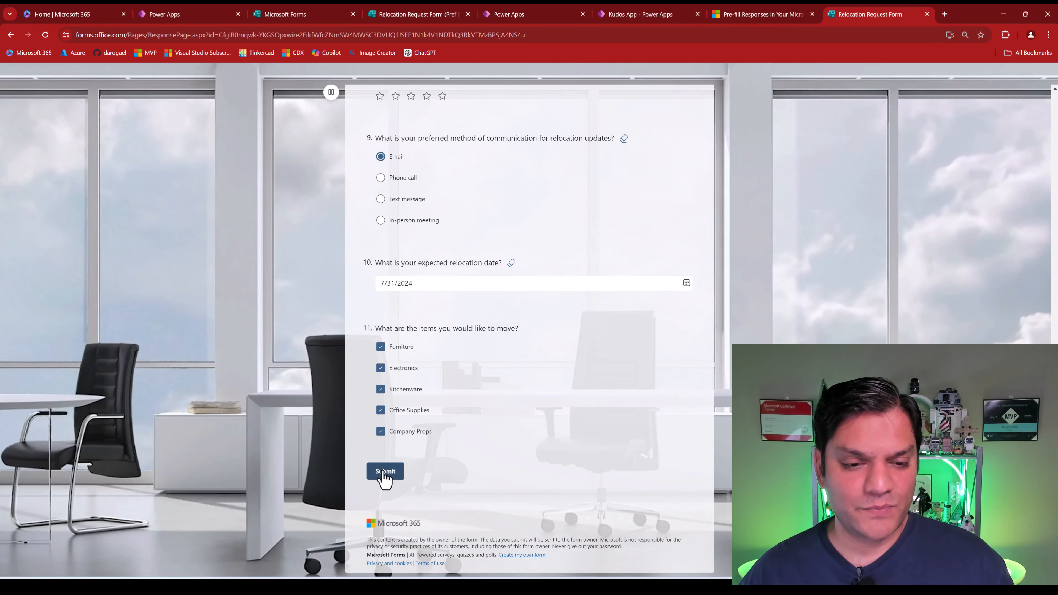
left_click(385, 472)
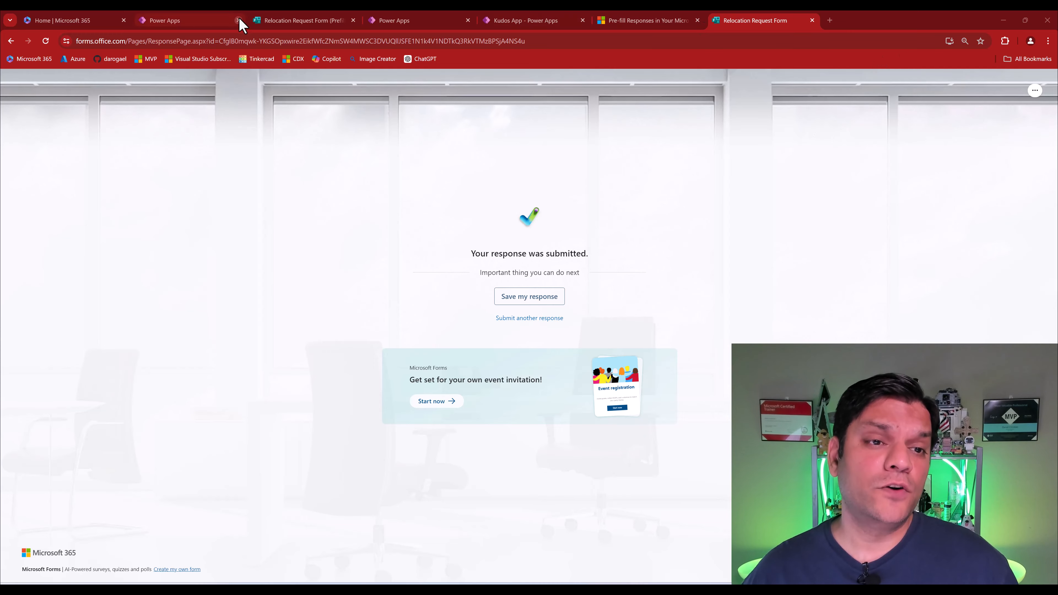
- Return to the form's design page and close the prefilled link dialog and the Get Pre-filled URL view
left_click(279, 19)
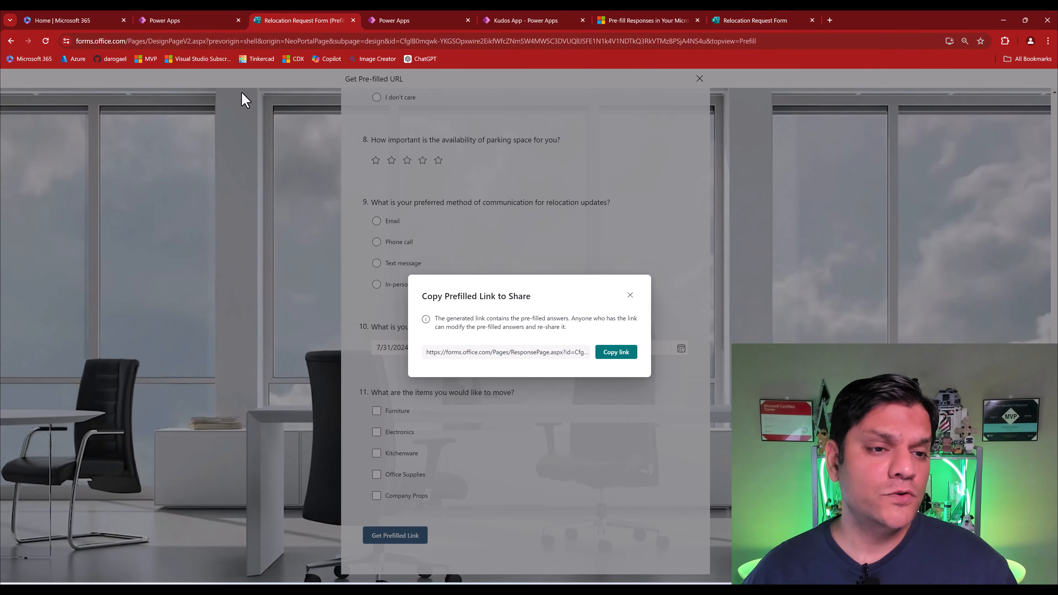
left_click(631, 295)
left_click(375, 160)
scroll(417, 167, "up", 12)
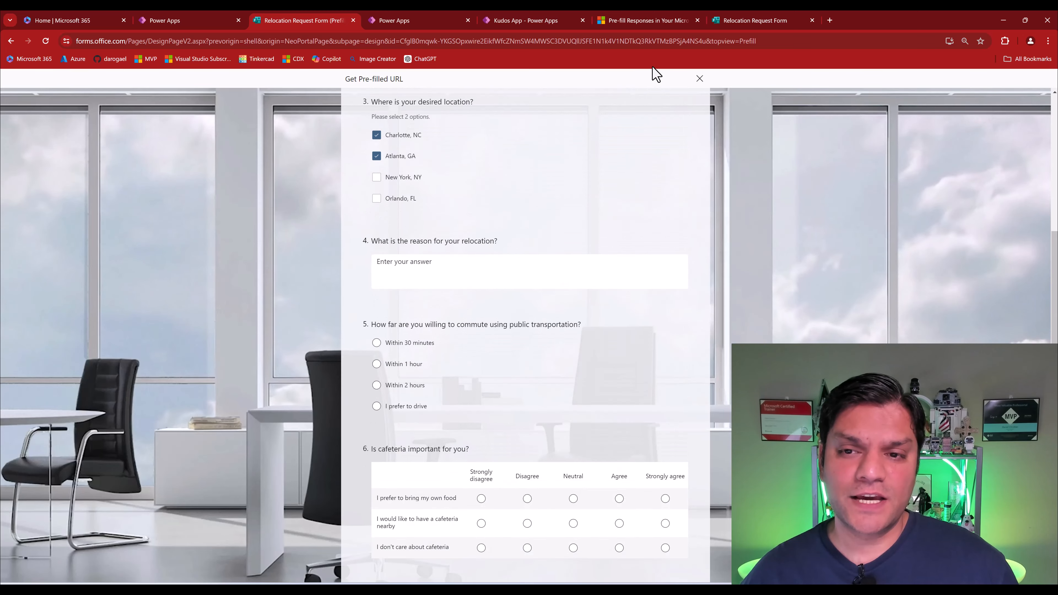
left_click(699, 79)
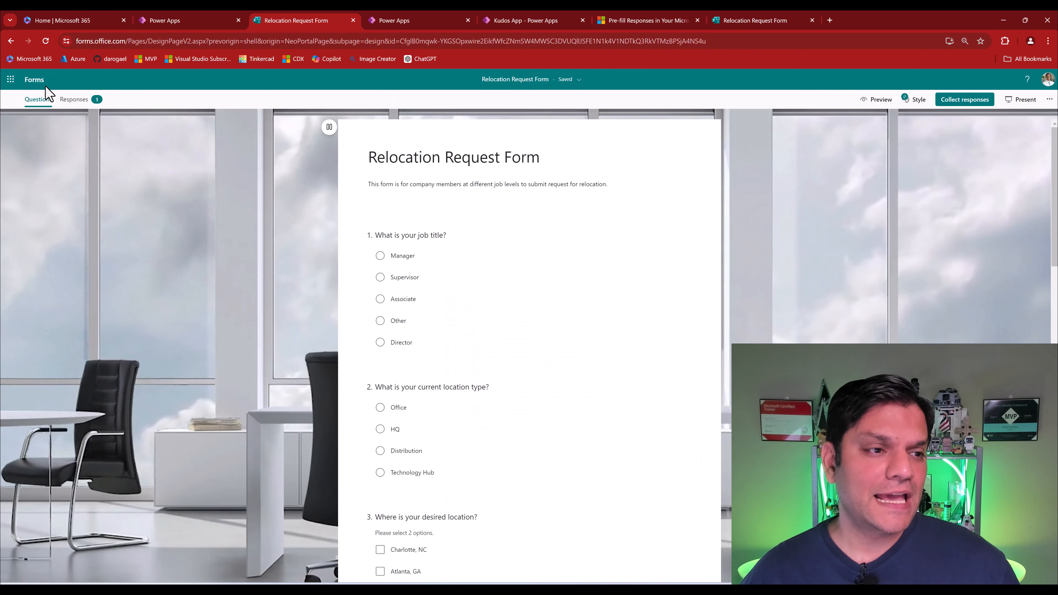
- Create a new blank form from the Forms home page and show its additional options, including Get Pre-filled URL
left_click(35, 80)
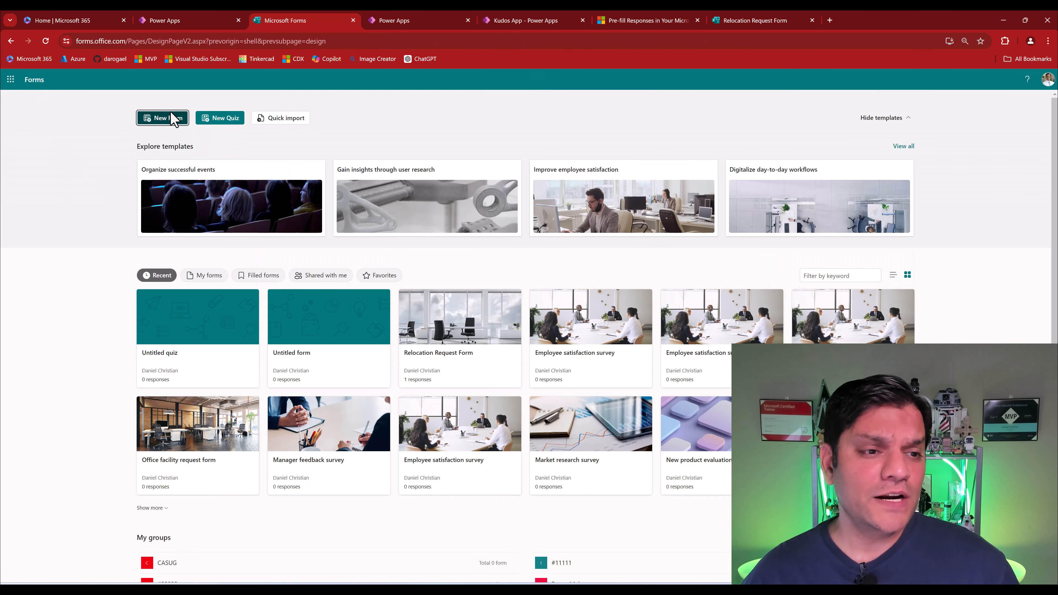
left_click(168, 118)
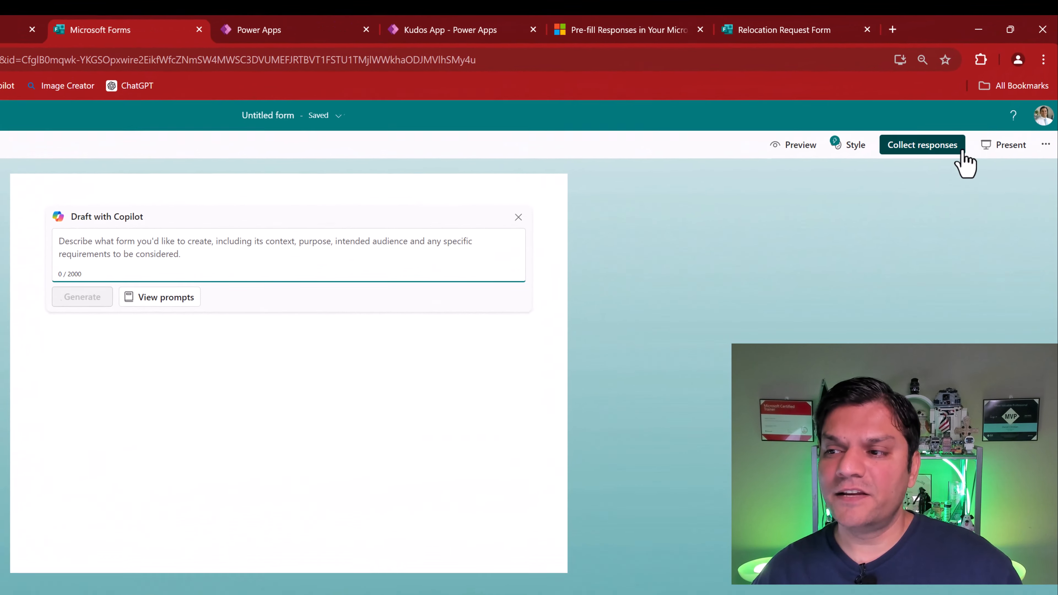
left_click(1044, 148)
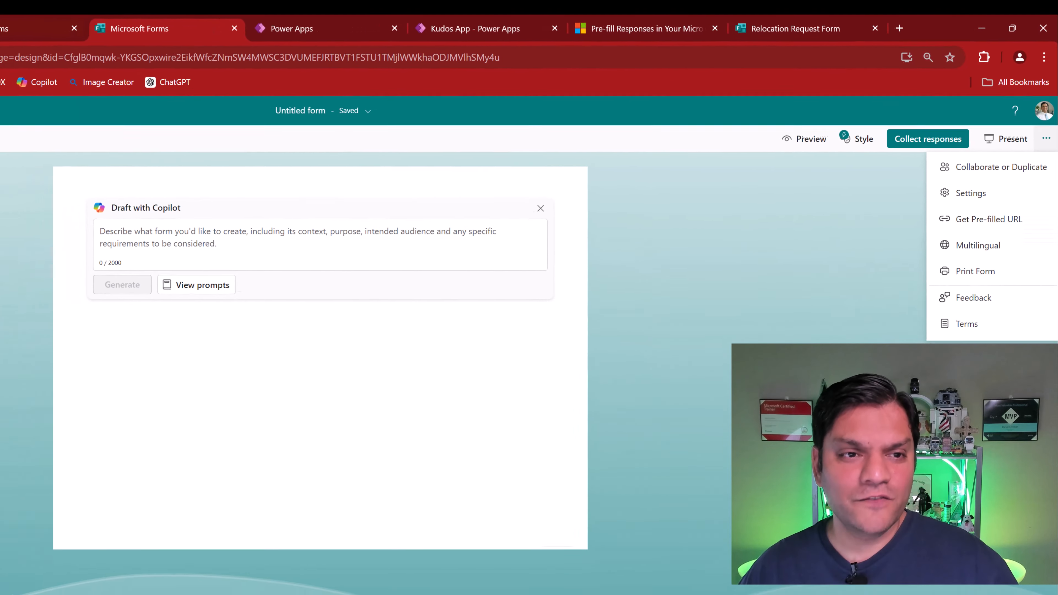
- Create a new blank quiz from the Forms home page and show its additional options
left_click(275, 21)
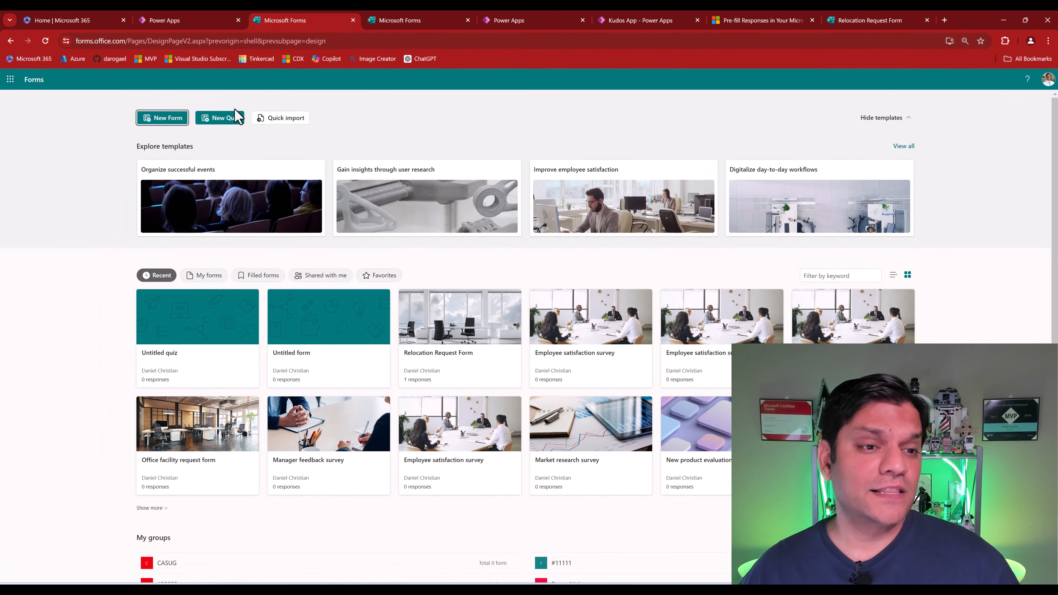
left_click(224, 118)
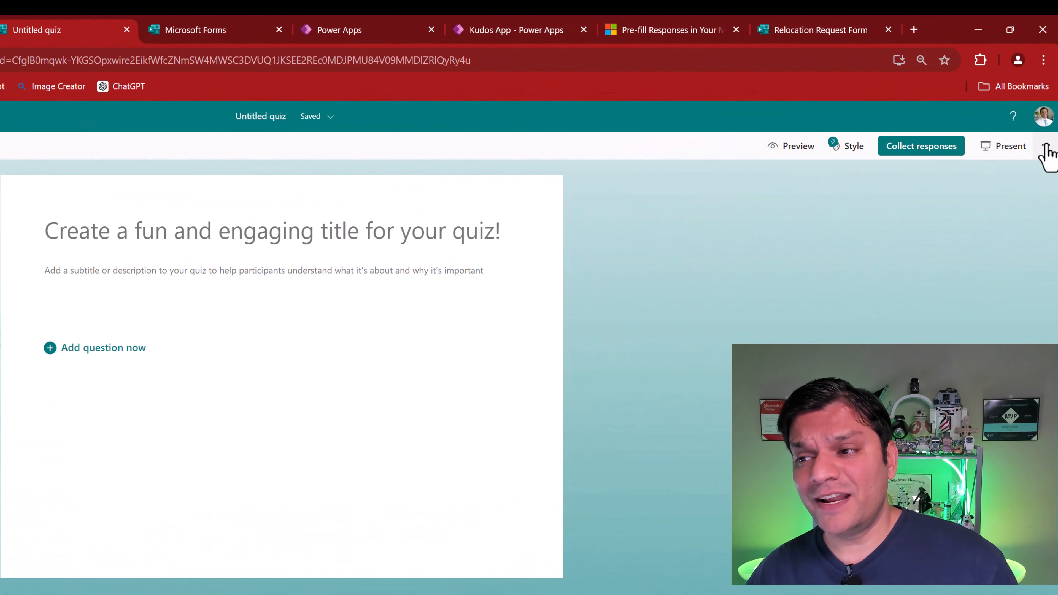
left_click(1046, 146)
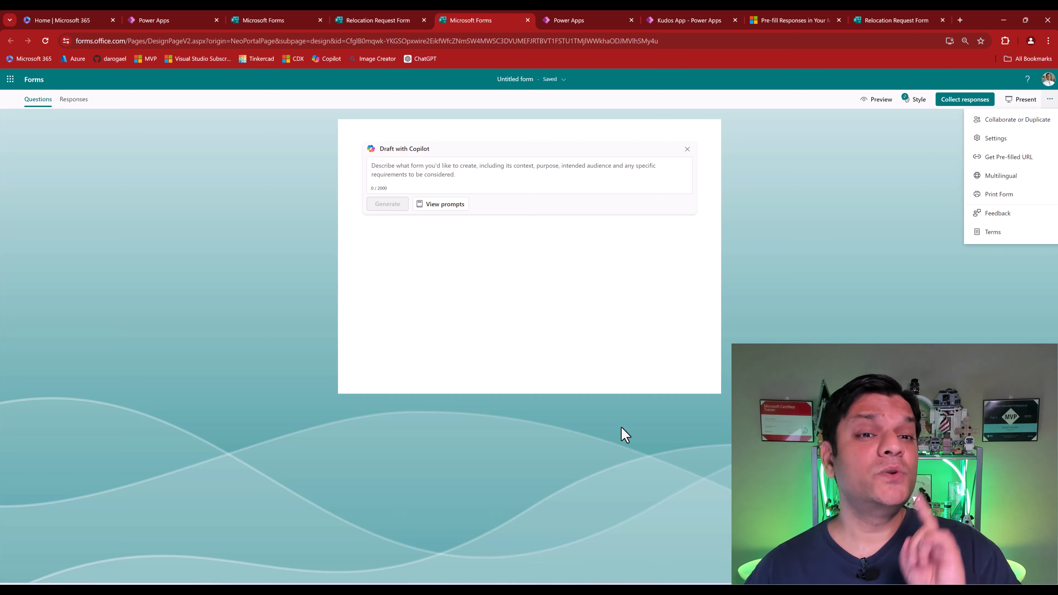
- Open the Get Pre-filled URL view for the Relocation Request Form and look through its questions
left_click(372, 20)
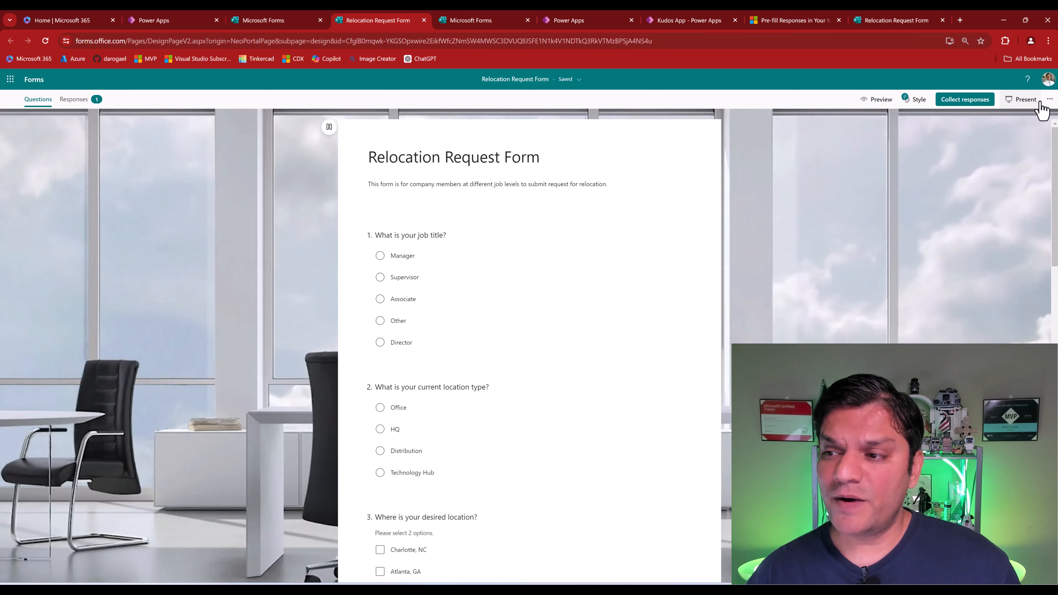
left_click(1050, 100)
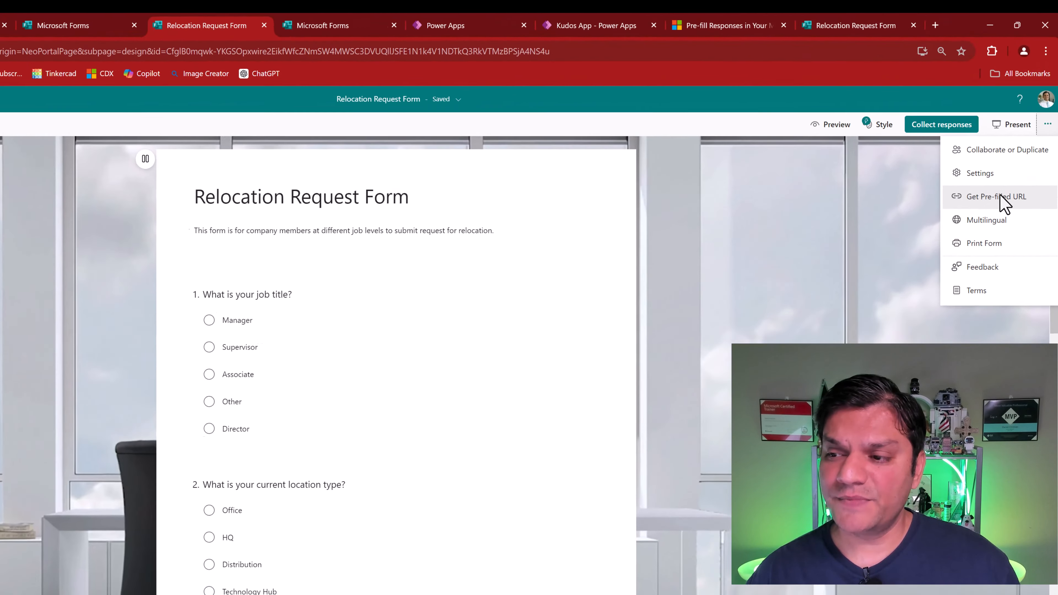
left_click(997, 196)
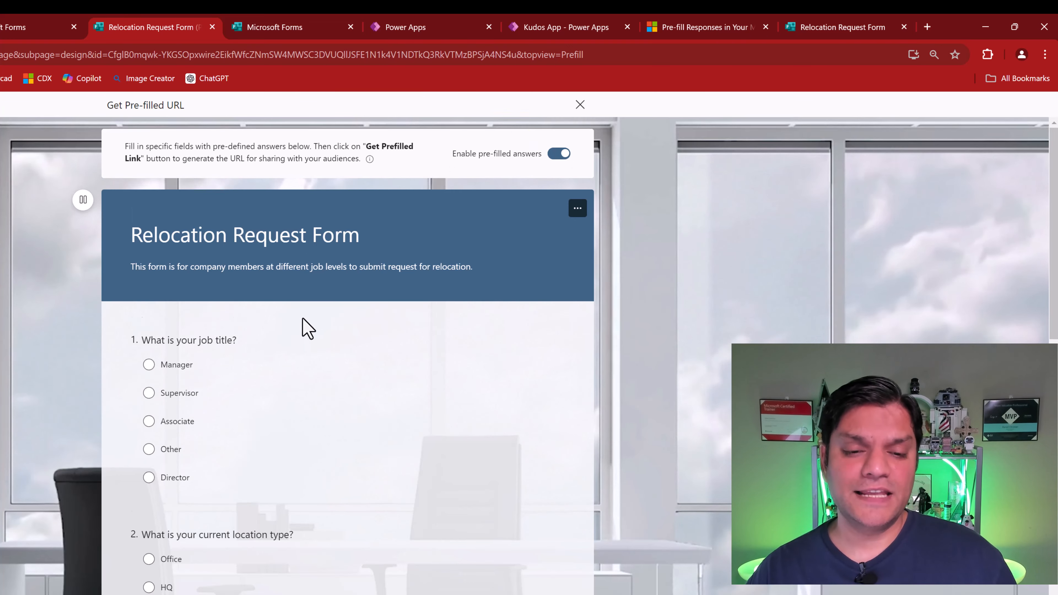
scroll(301, 352, "down", 12)
scroll(298, 348, "up", 12)
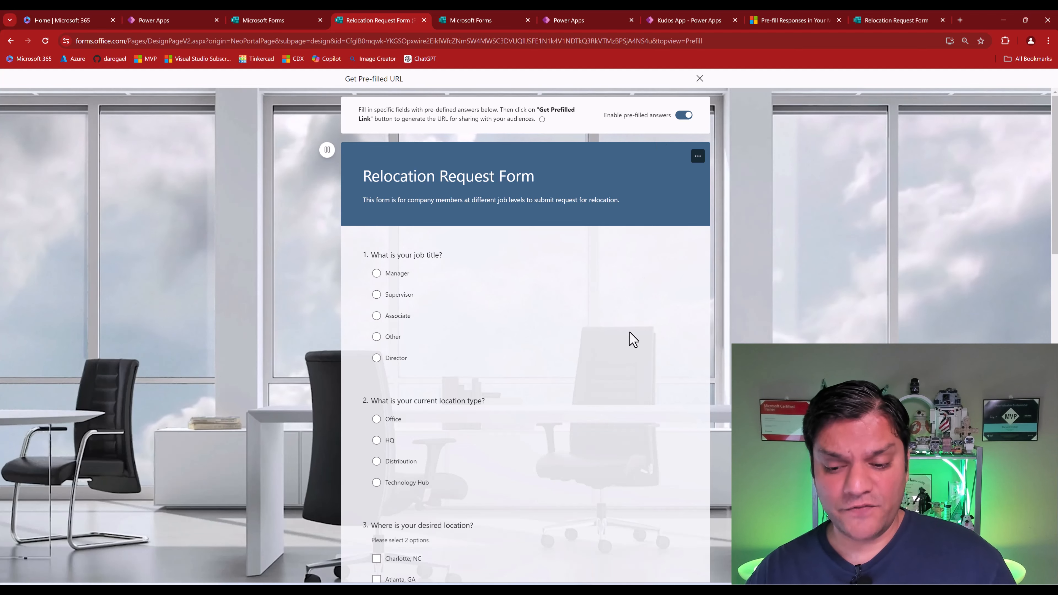
- Copy the saved prefilled link from Notepad and load it in the browser tab showing the submitted response
key("alt+Tab")
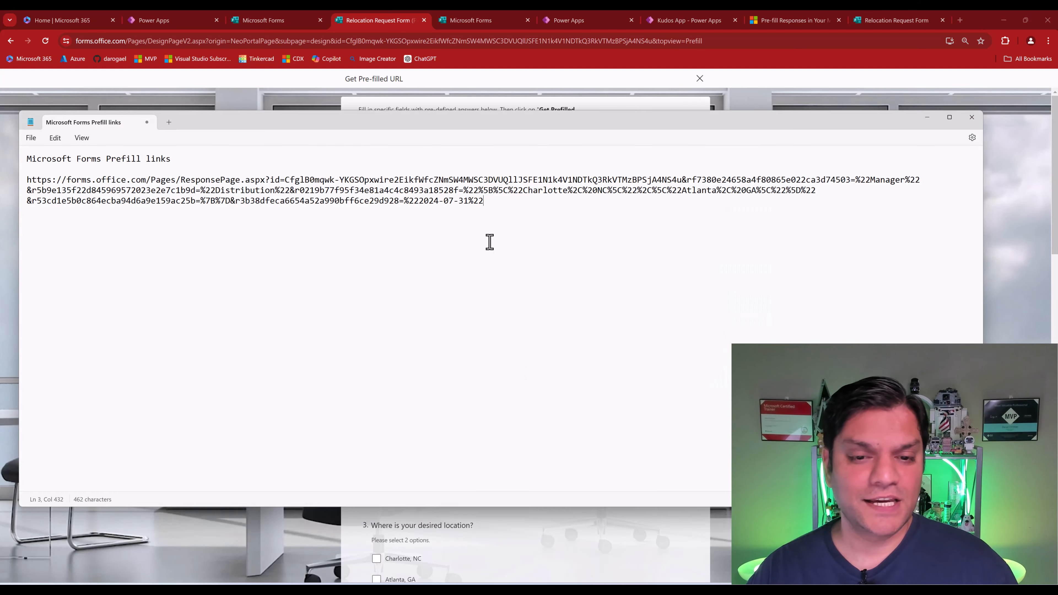
left_click_drag(497, 204, 3, 178)
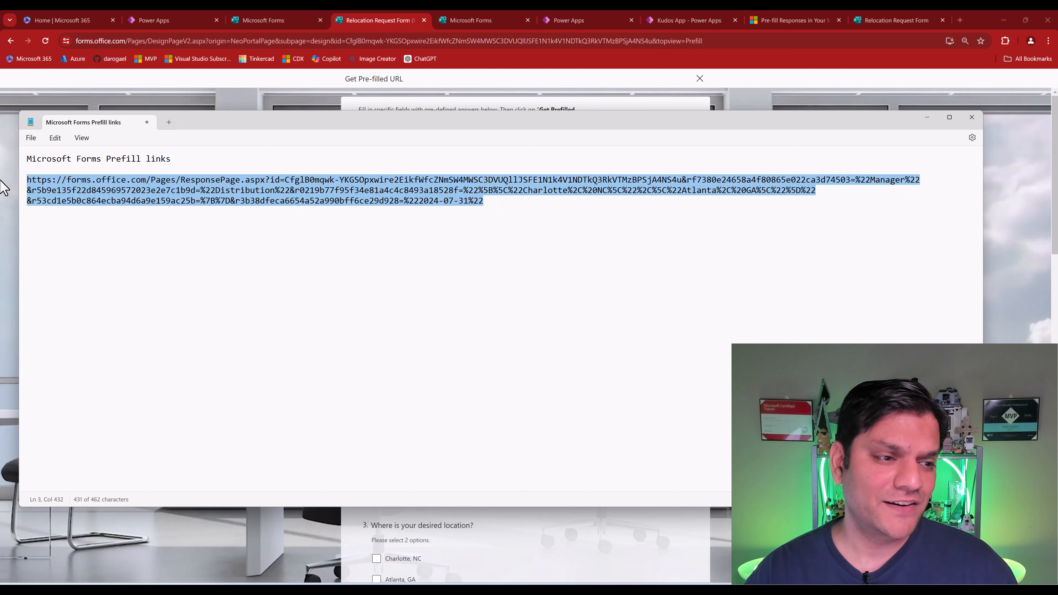
left_click(860, 13)
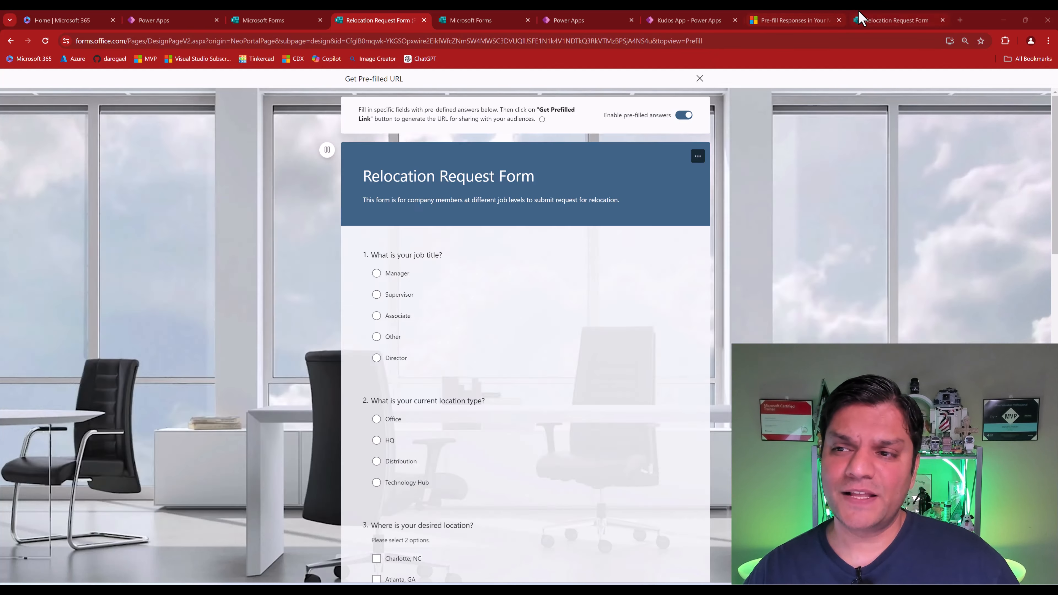
left_click(655, 42)
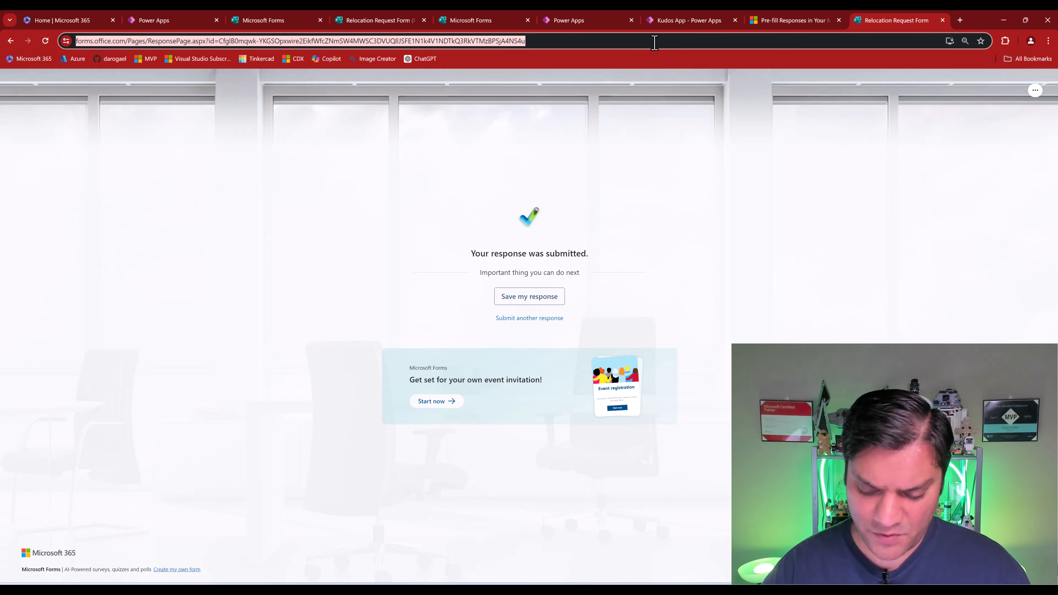
key("BackSpace")
key("ctrl+v")
key("Return")
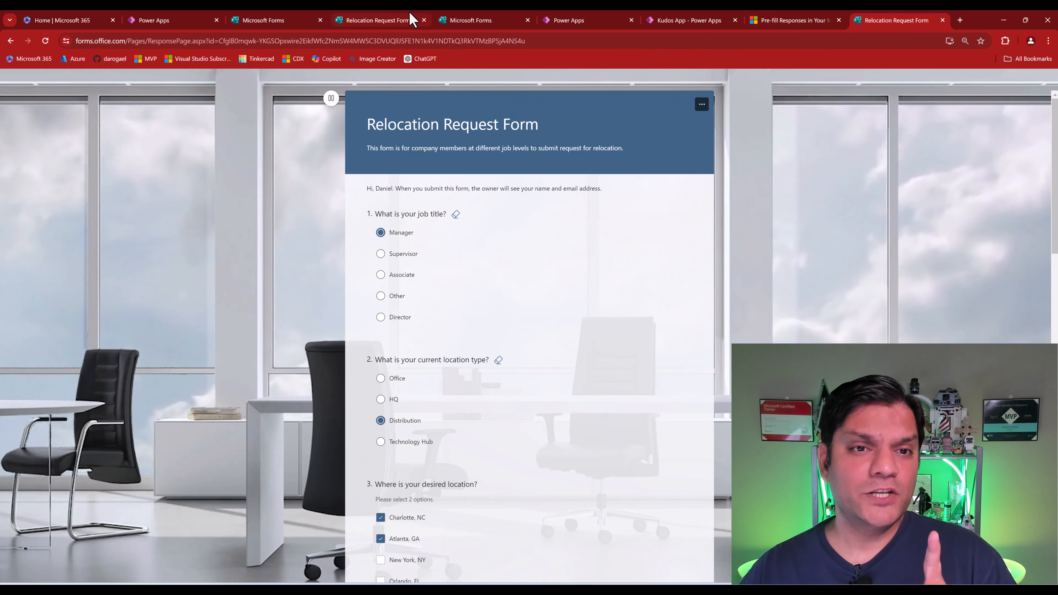
- Turn off Enable pre-filled answers in the Relocation Request Form's Get Pre-filled URL view
left_click(402, 20)
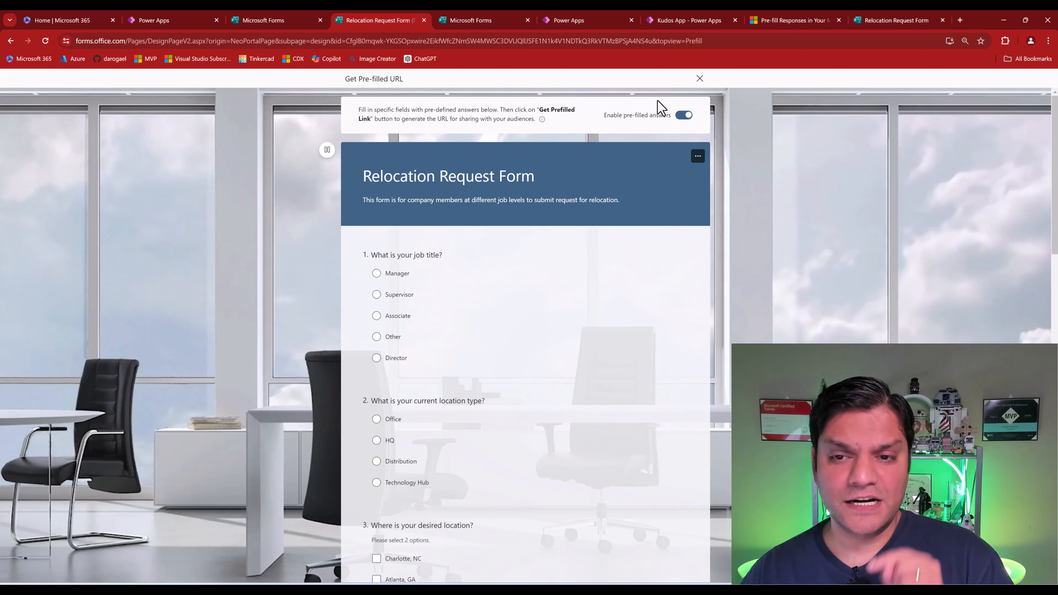
left_click(684, 115)
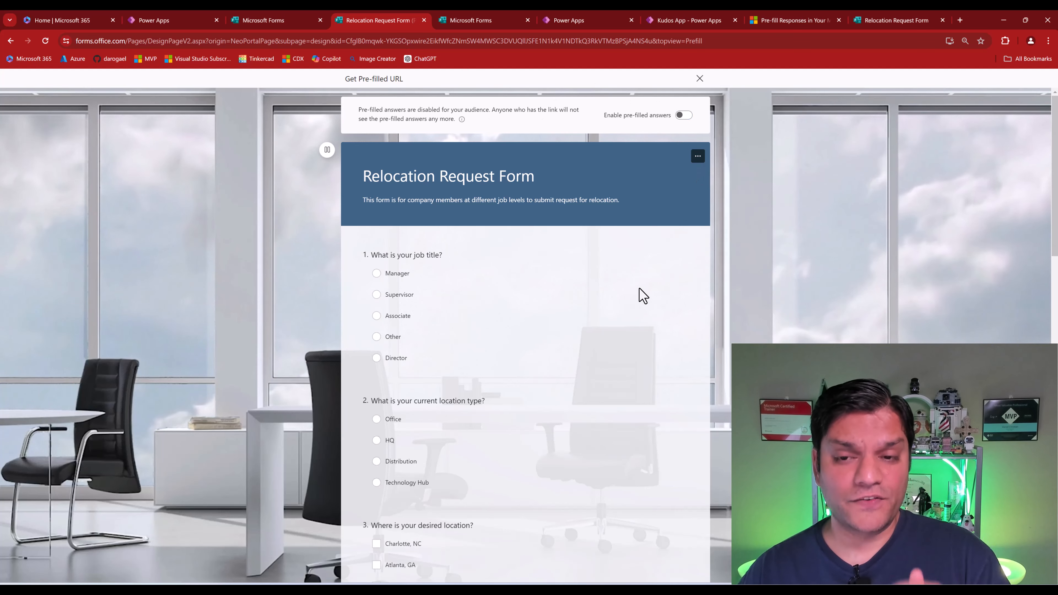
- Look through the pre-fill view's questions with pre-filled answers disabled, and reload the response form to review its answers
scroll(639, 307, "down", 15)
scroll(635, 308, "down", 5)
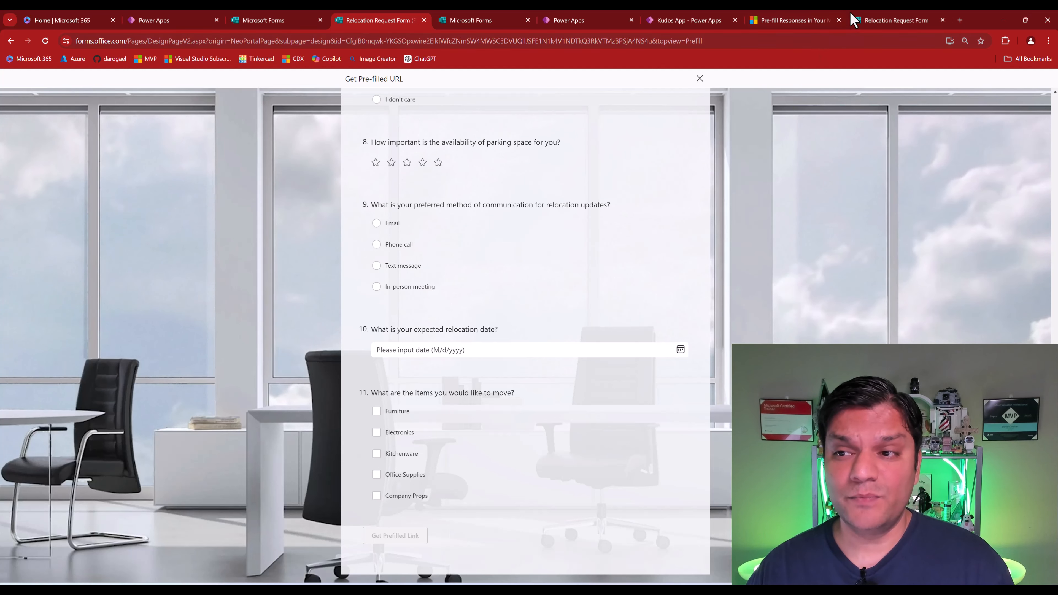
left_click(862, 18)
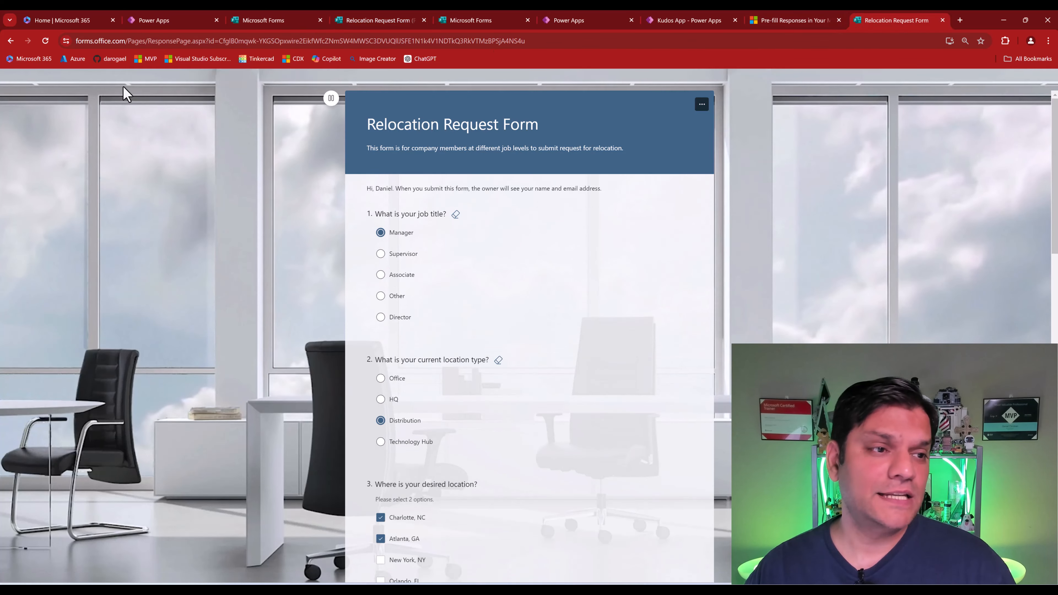
left_click(46, 41)
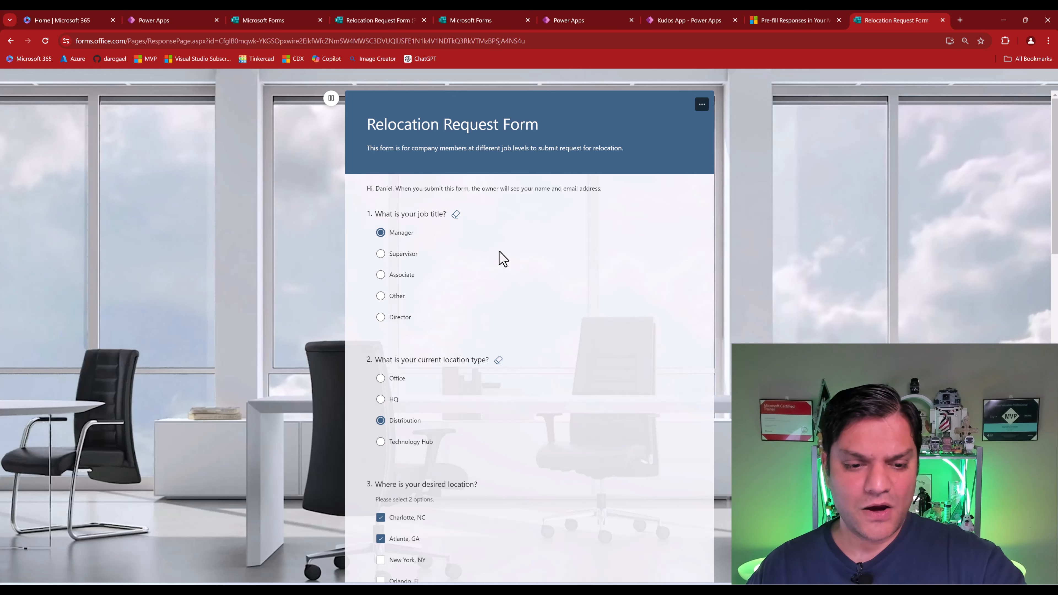
scroll(500, 252, "down", 2)
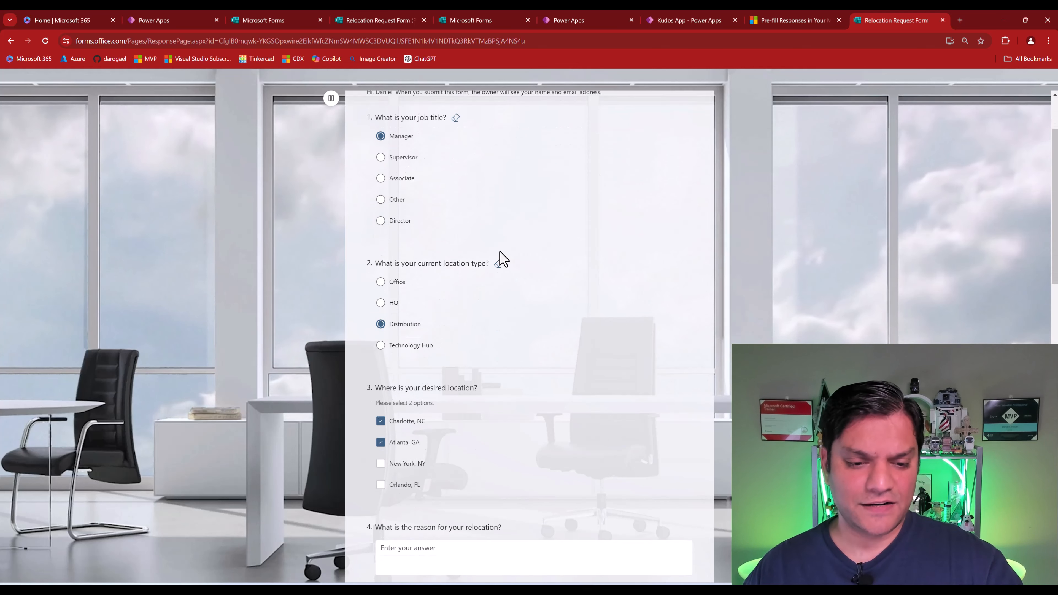
scroll(500, 252, "down", 7)
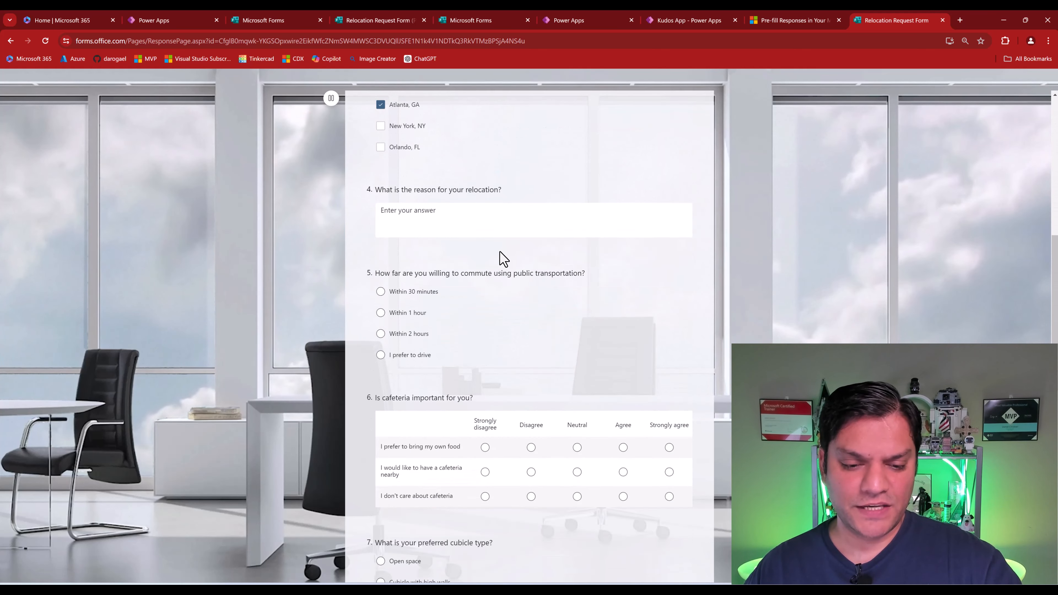
scroll(503, 258, "down", 9)
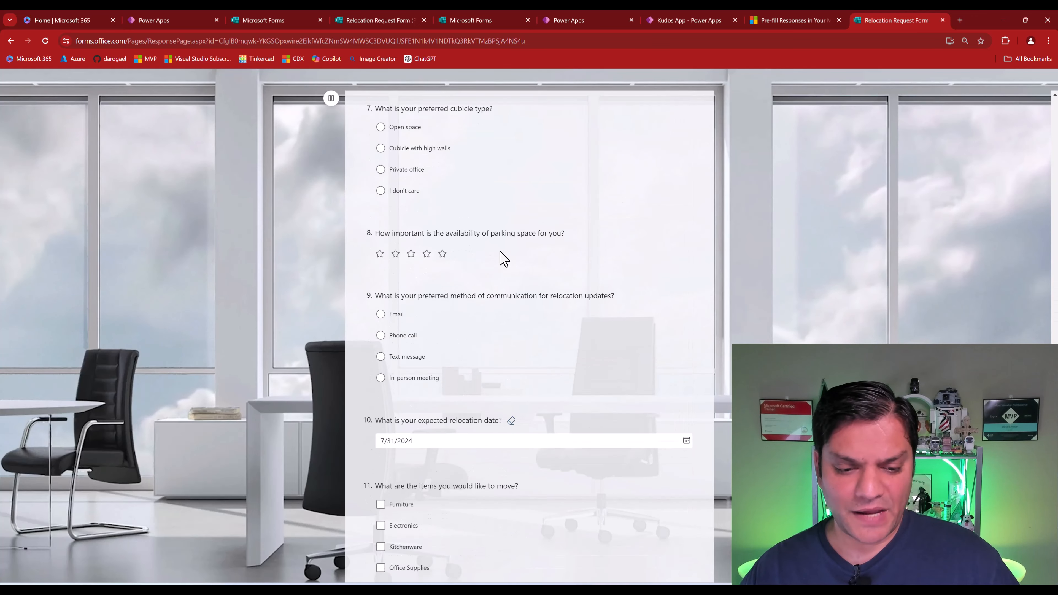
scroll(500, 256, "up", 18)
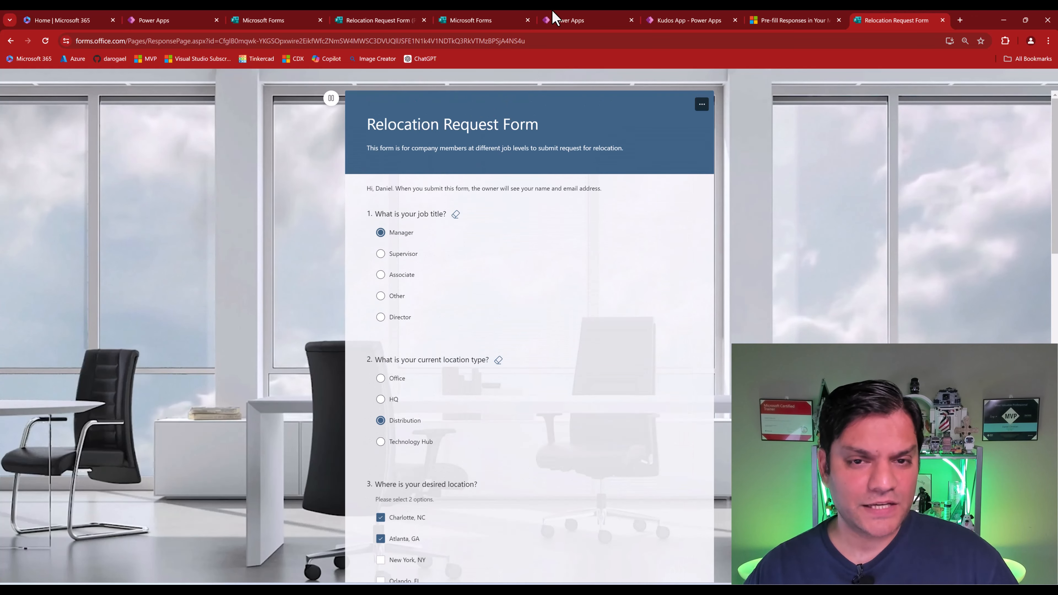
- Load the copied prefilled link in the browser tab showing the Relocation Request Form's response page
left_click(560, 41)
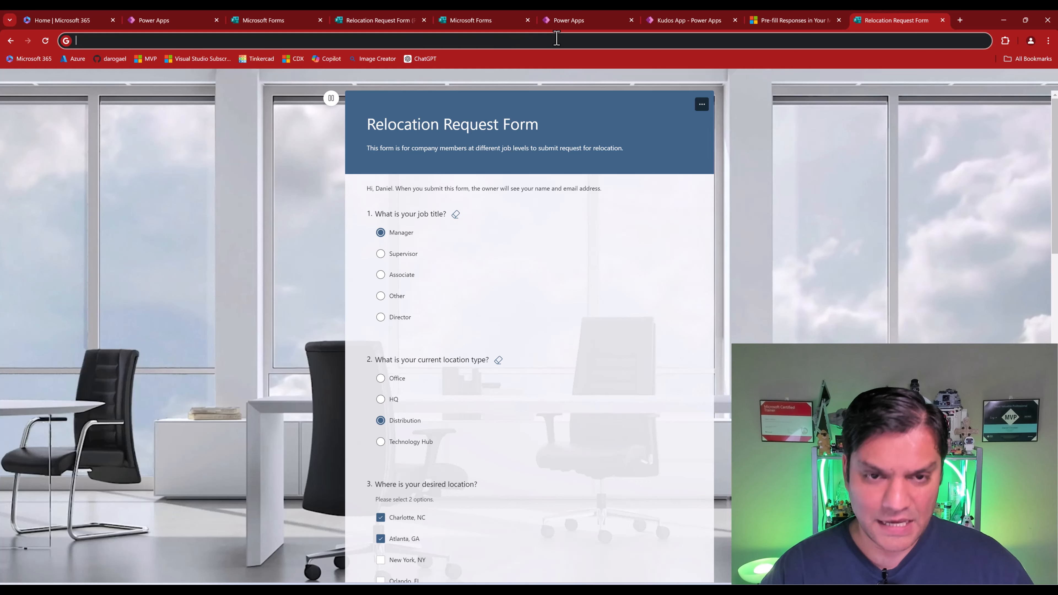
key("ctrl+v")
key("Return")
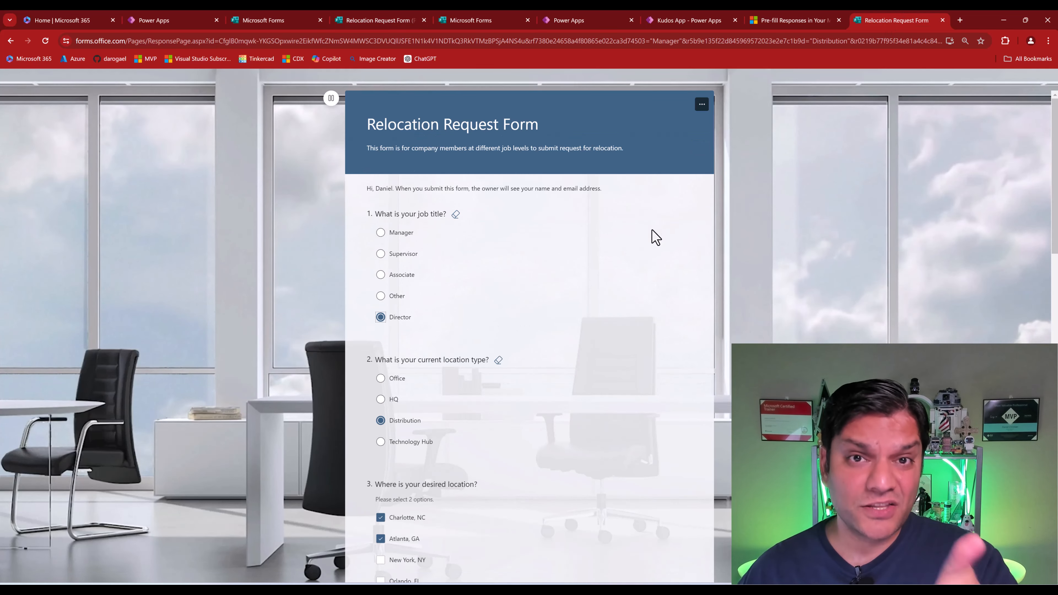
- Reopen the Get Pre-filled URL view from the Relocation Request Form's design page and turn on Enable pre-filled answers
left_click(391, 20)
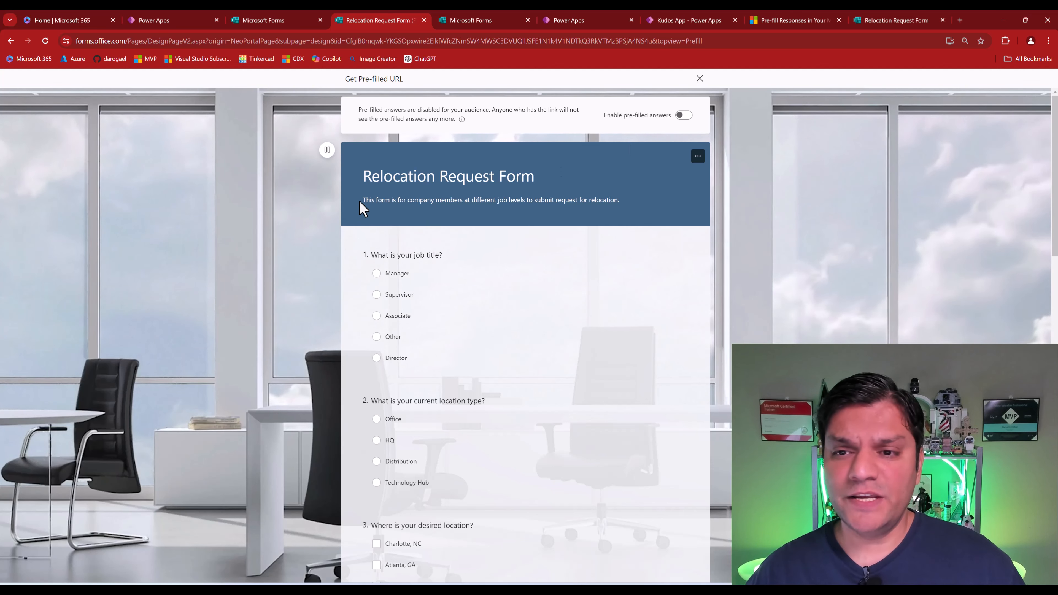
left_click(700, 79)
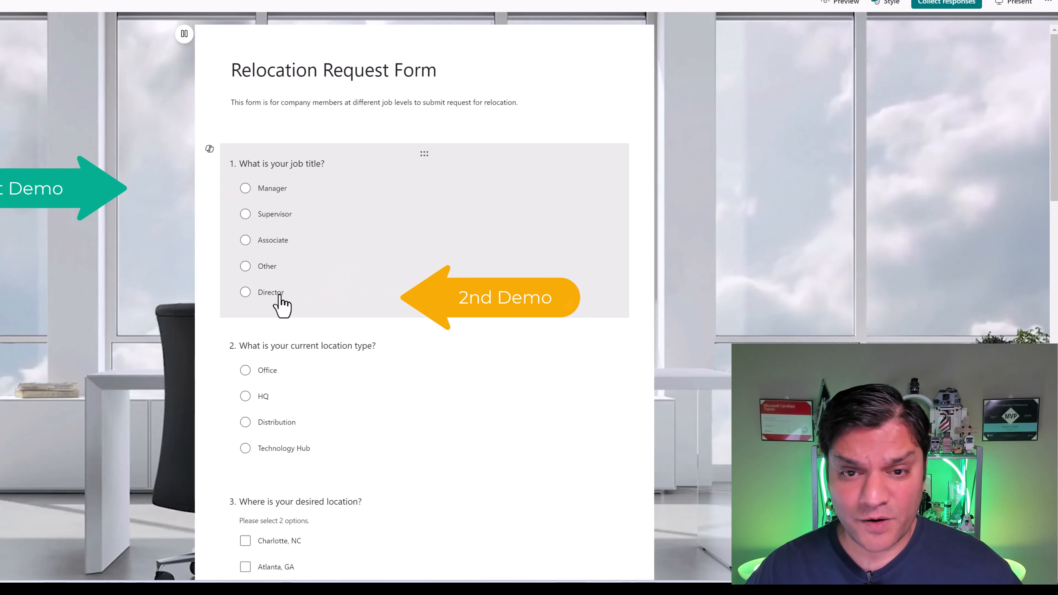
left_click(1048, 2)
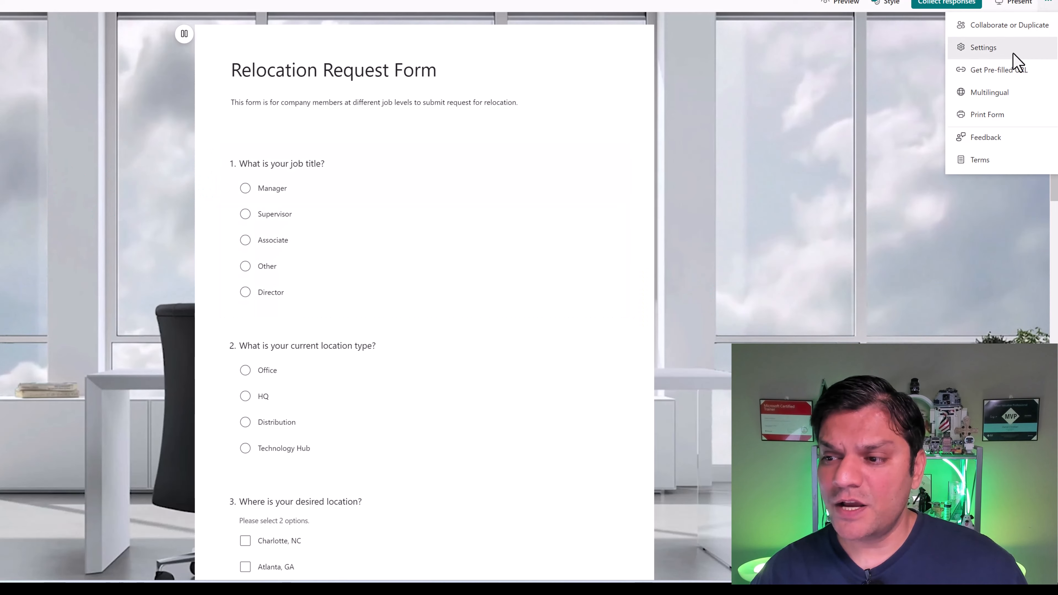
left_click(1017, 69)
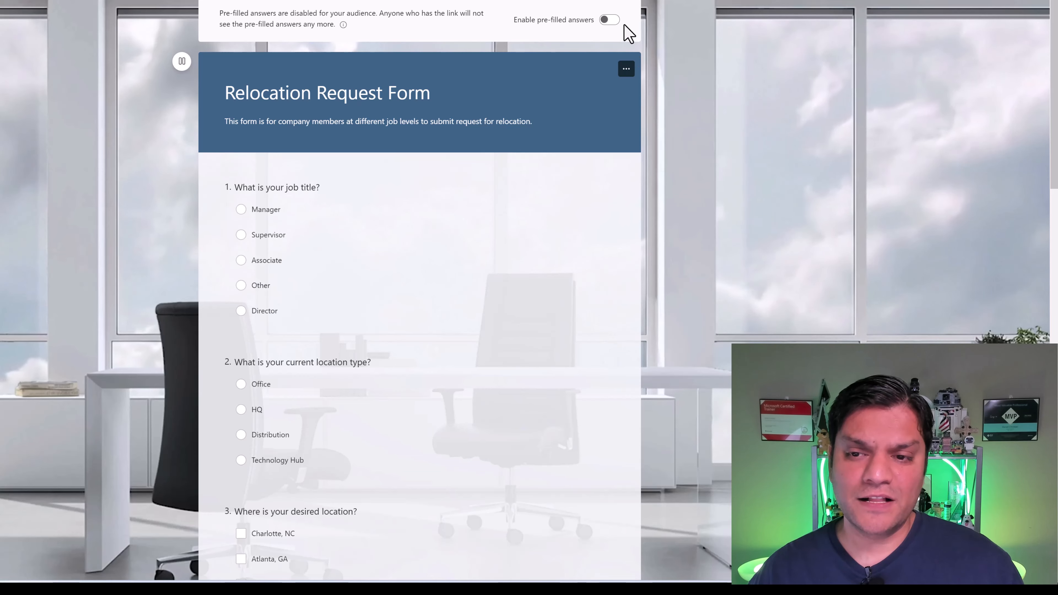
left_click(612, 19)
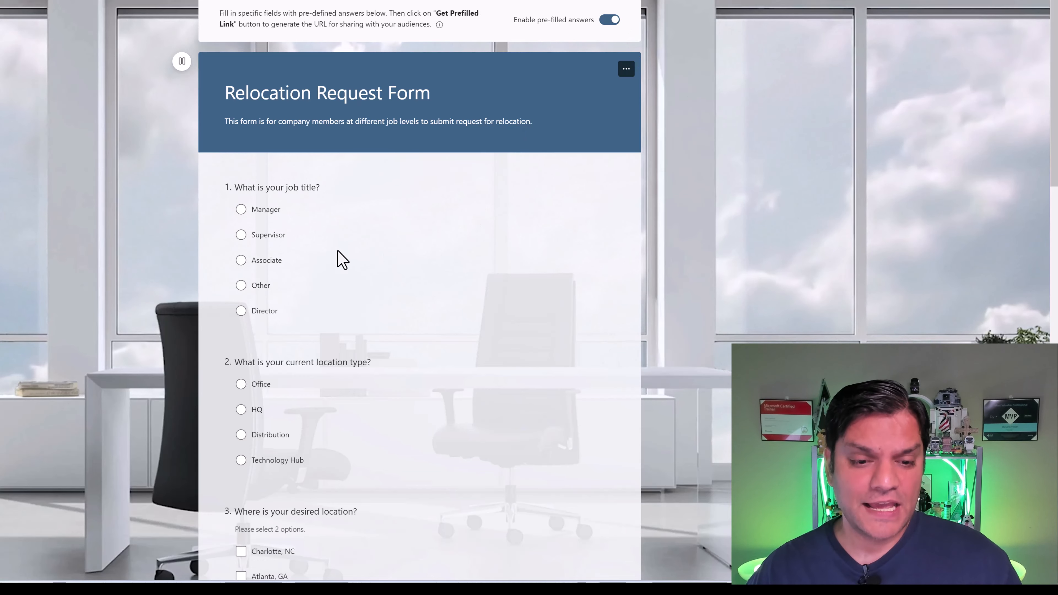
- Prefill the job title as Director, the current location type as HQ and the desired location as New York, NY
left_click(268, 310)
scroll(396, 329, "down", 1)
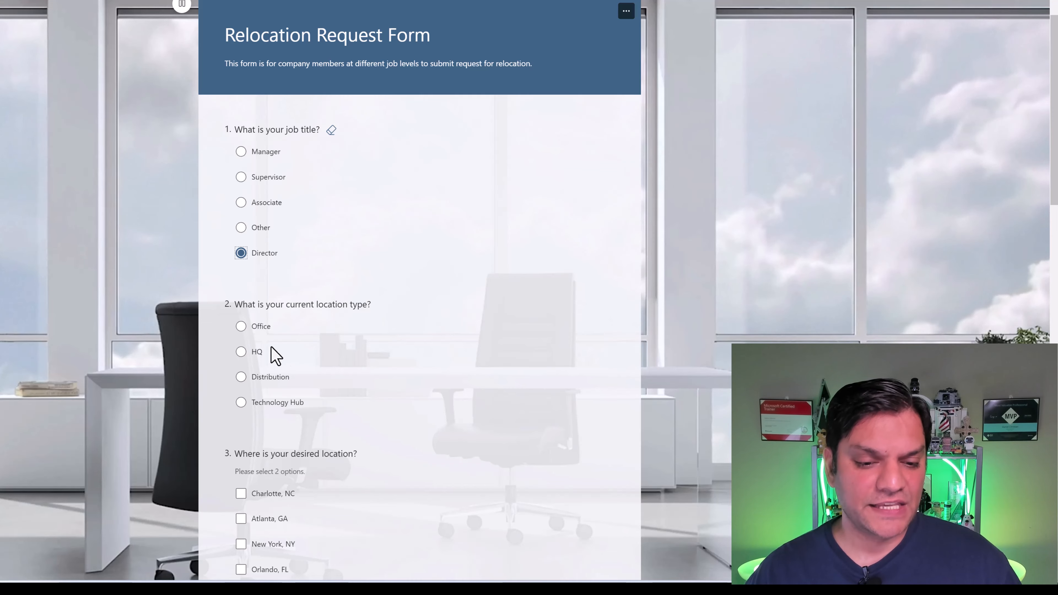
scroll(349, 363, "down", 3)
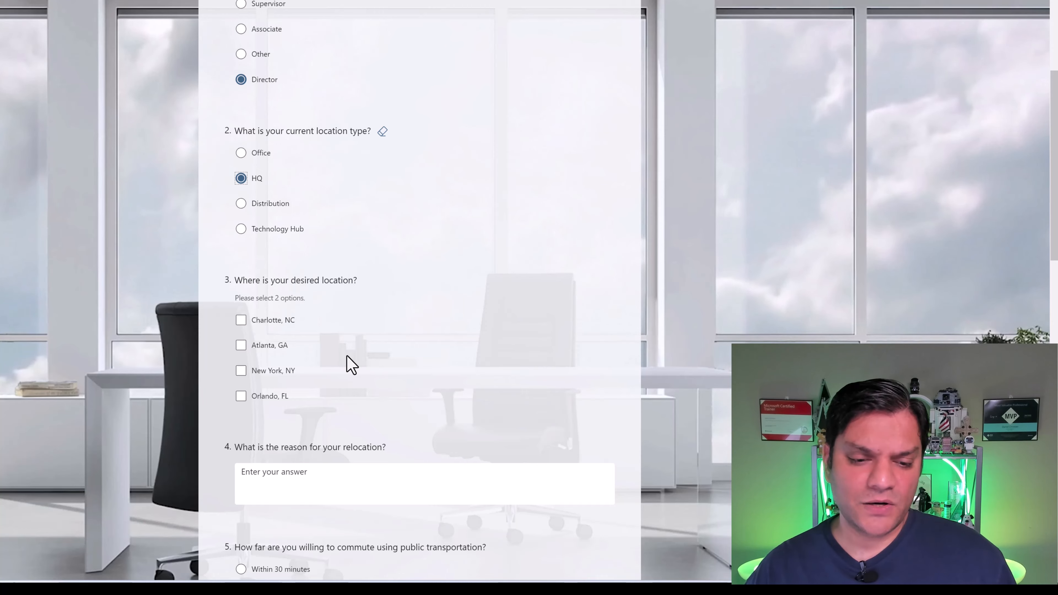
left_click(281, 374)
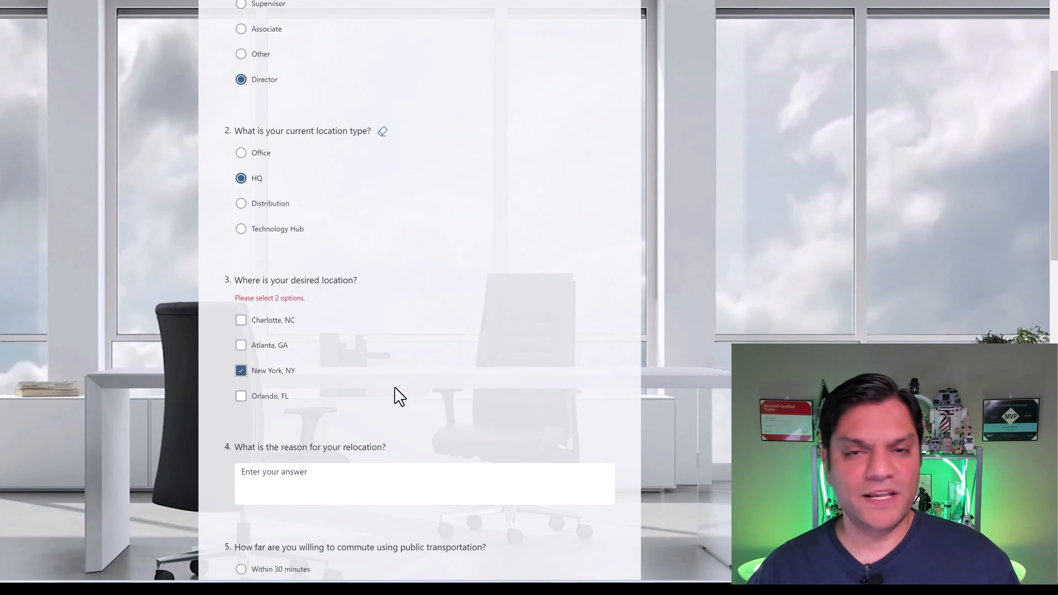
- Prefill the commute answer with Within 1 hour and the cubicle type with Private office, clearing a first choice of Cubicle with high walls
scroll(396, 395, "down", 2)
scroll(396, 395, "down", 3)
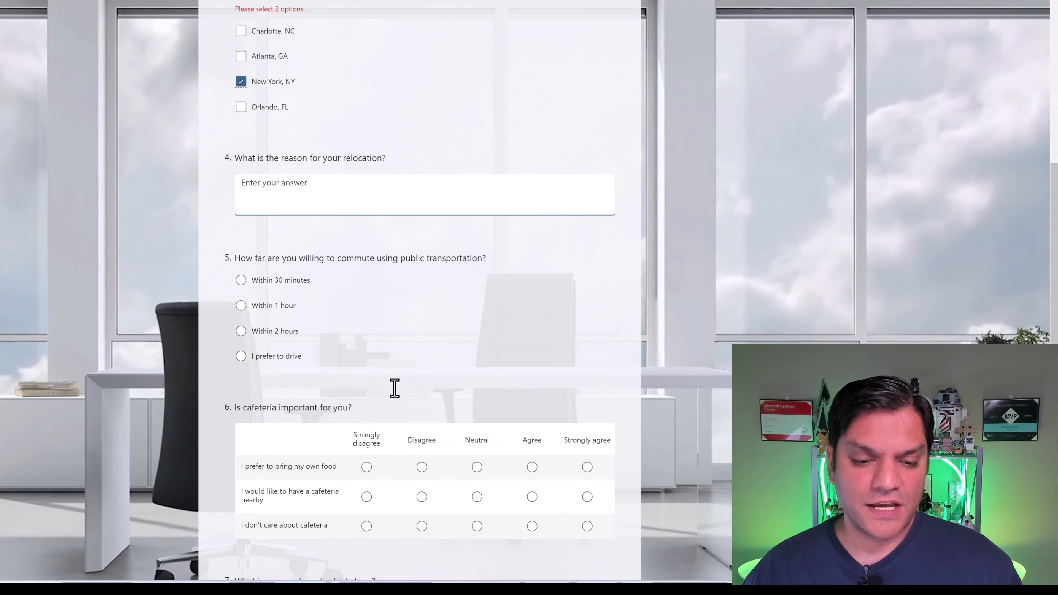
left_click(284, 308)
scroll(356, 335, "down", 5)
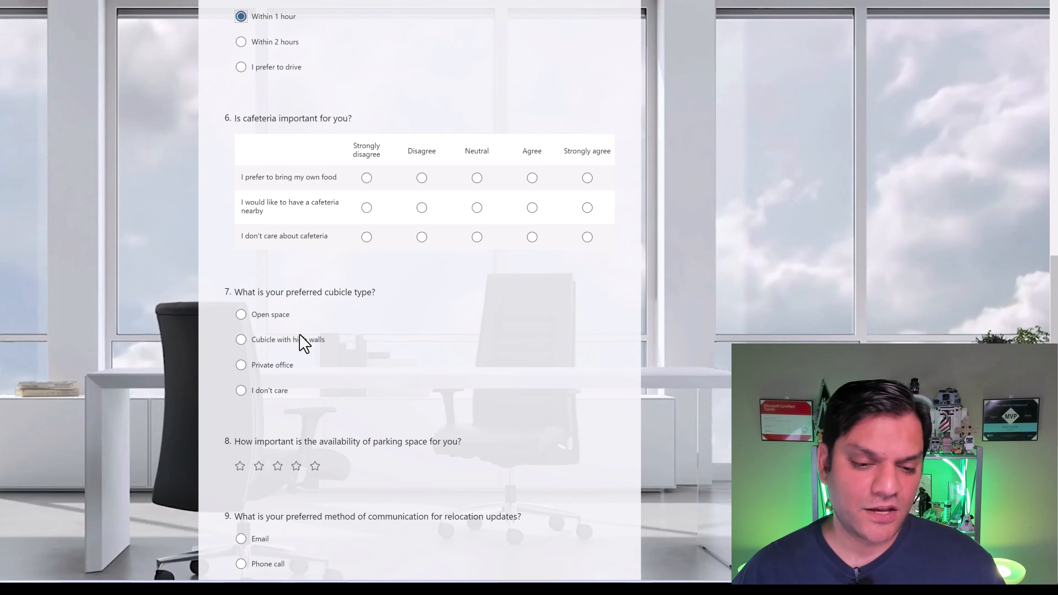
left_click(282, 339)
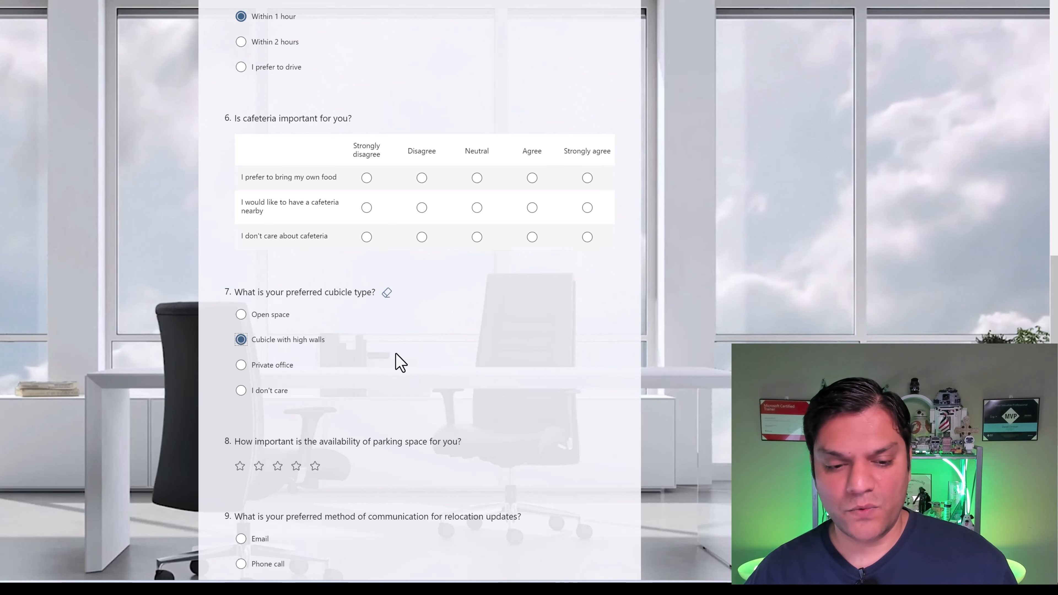
left_click(387, 292)
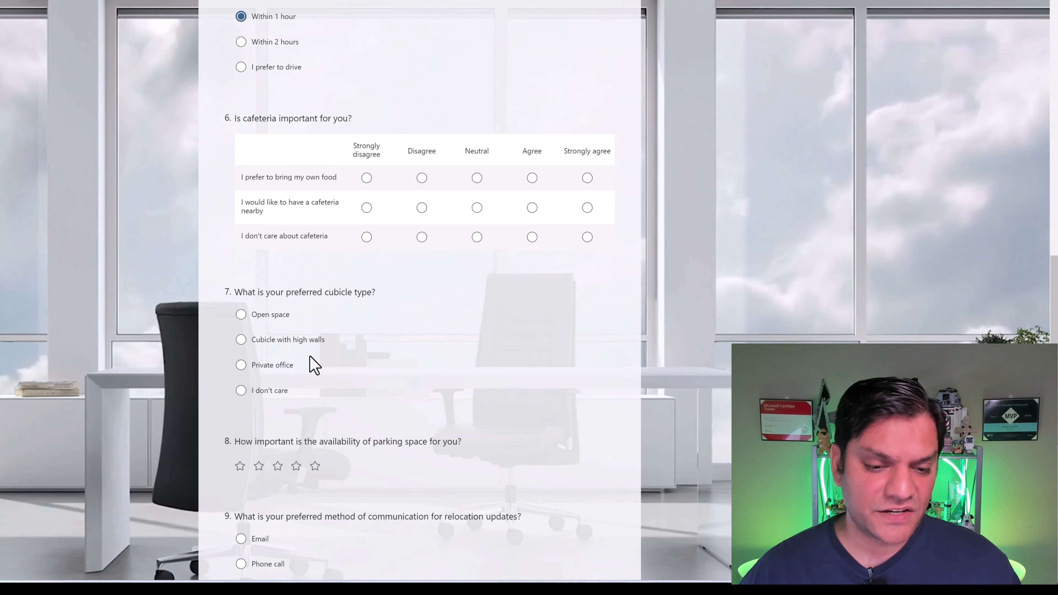
left_click(284, 367)
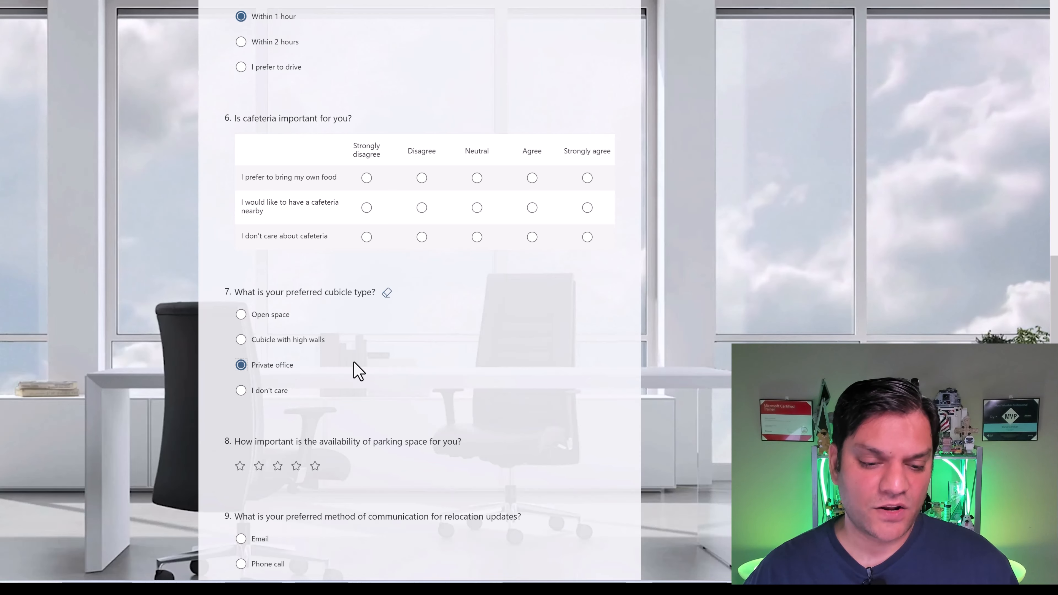
- Prefill the preferred communication method as Email and the expected relocation date as 6/28/2024
scroll(359, 371, "down", 5)
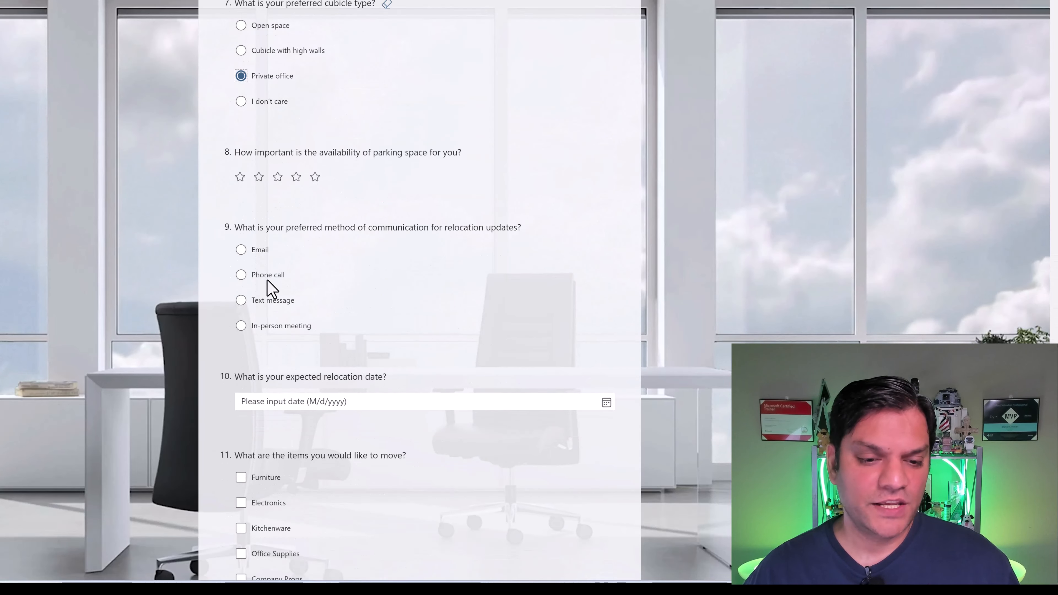
left_click(262, 251)
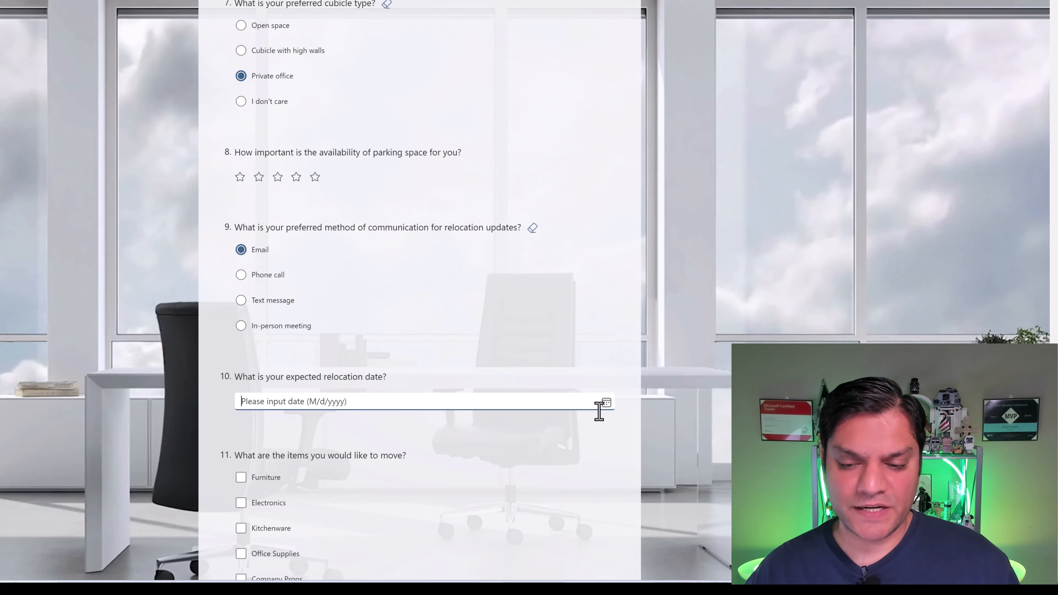
left_click(606, 403)
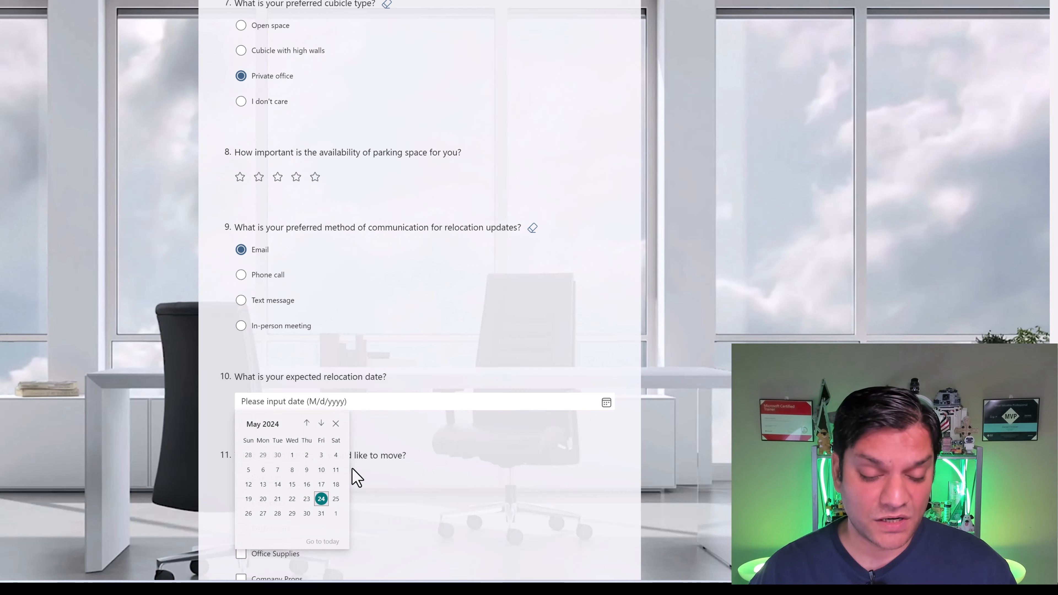
left_click(321, 424)
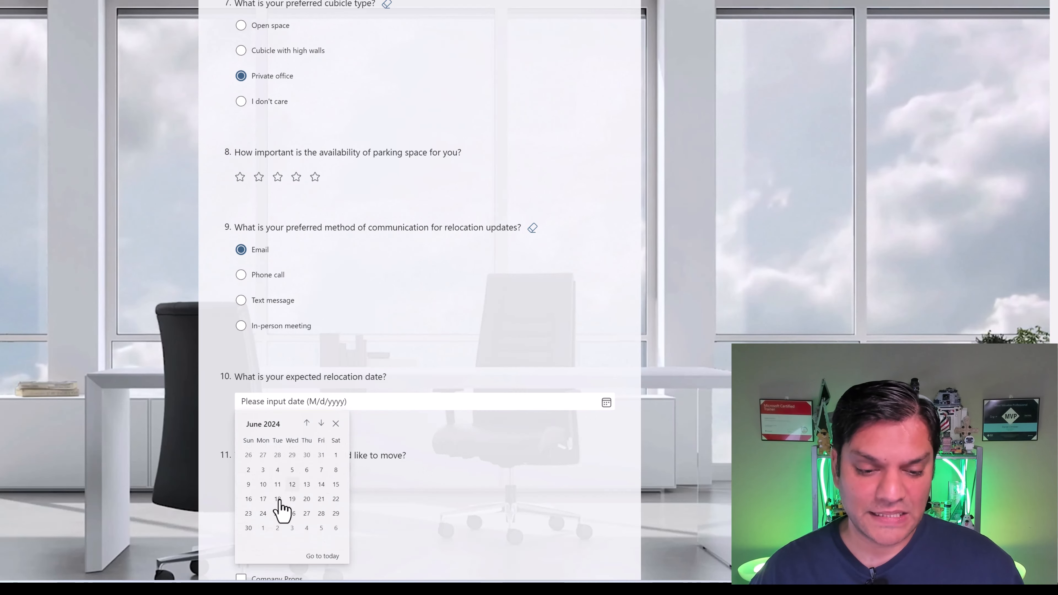
left_click(322, 514)
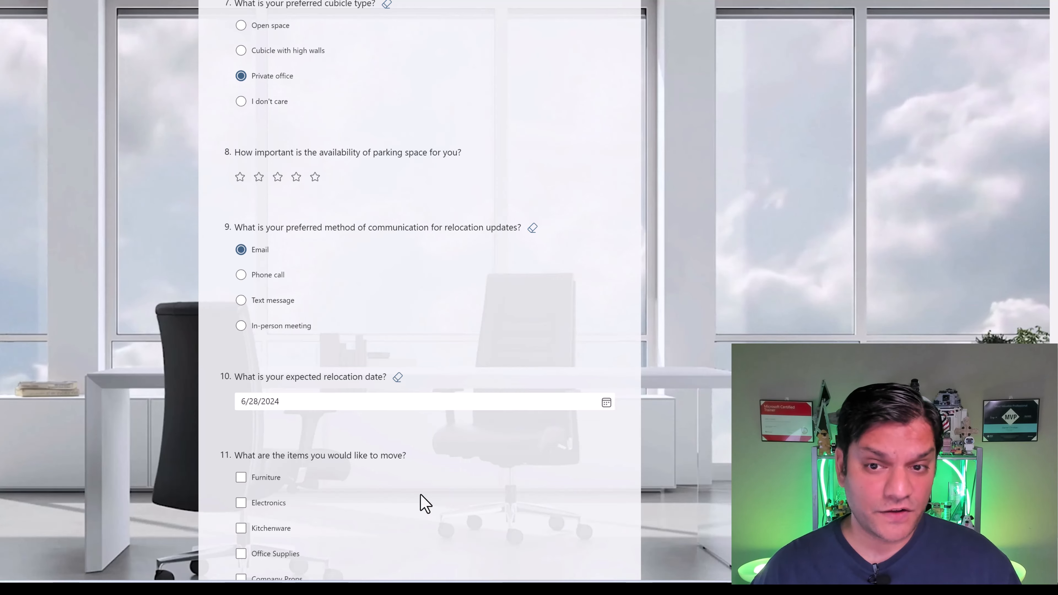
- Generate the prefilled link for the selected answers and copy it
scroll(421, 496, "down", 2)
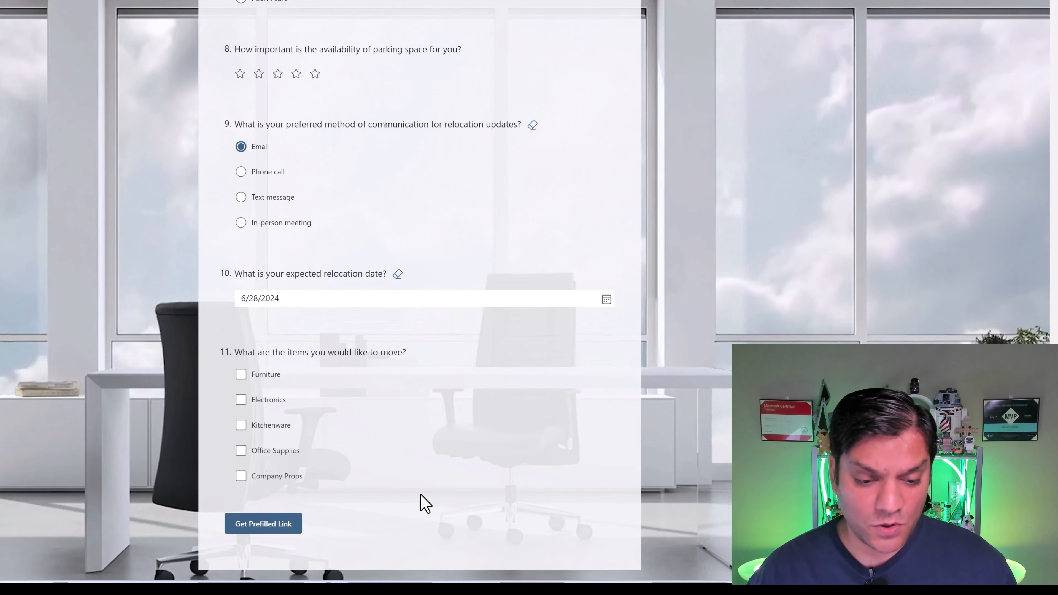
left_click(261, 529)
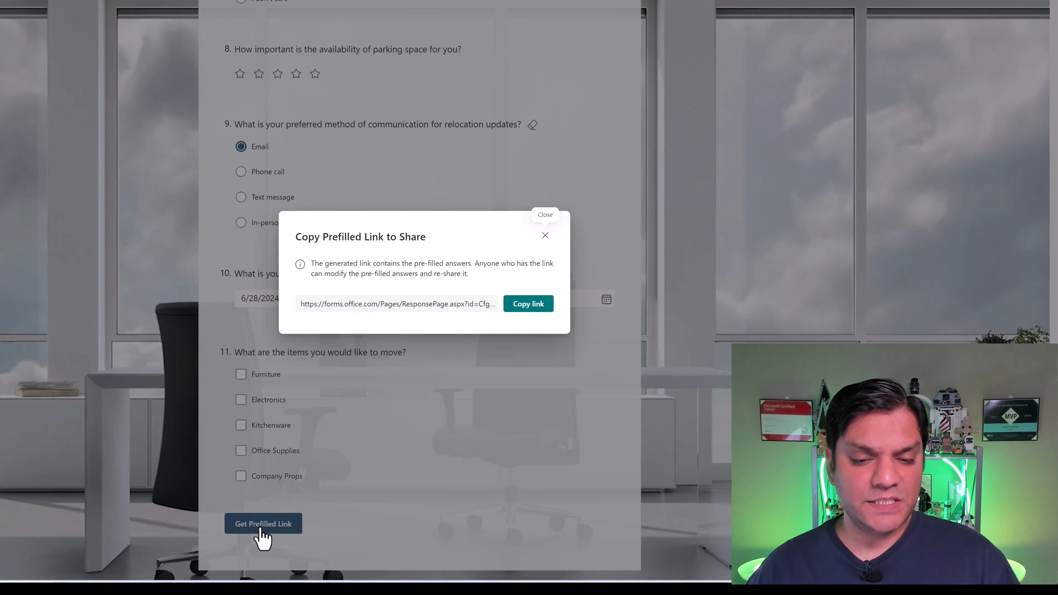
left_click(523, 306)
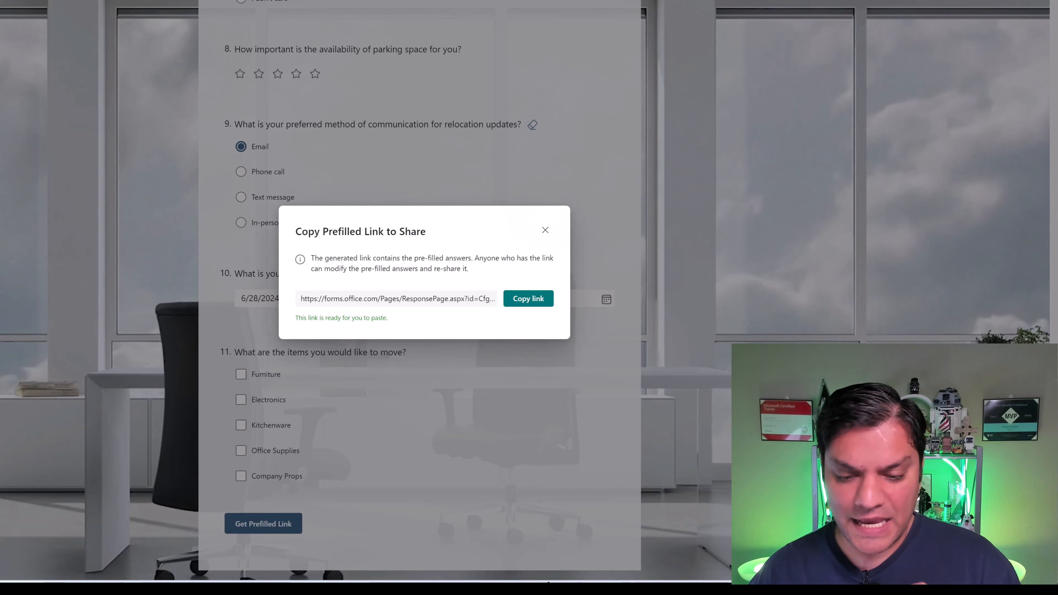
- Switch to Notepad and paste the new prefilled link below the existing one in the Microsoft Forms Prefill links file
key("alt+Tab")
key("ctrl+v")
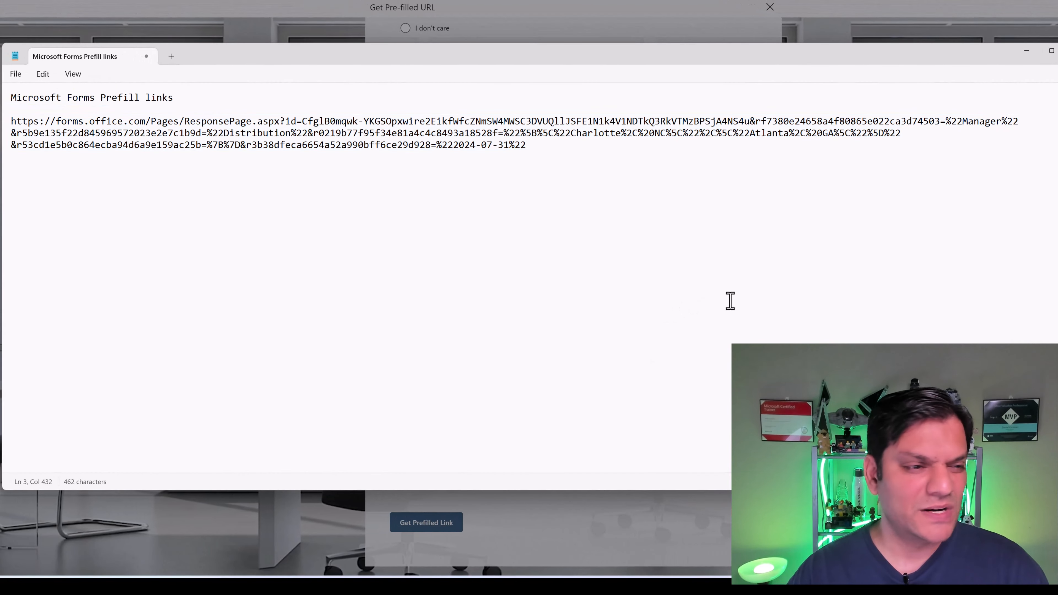
key("ctrl+v")
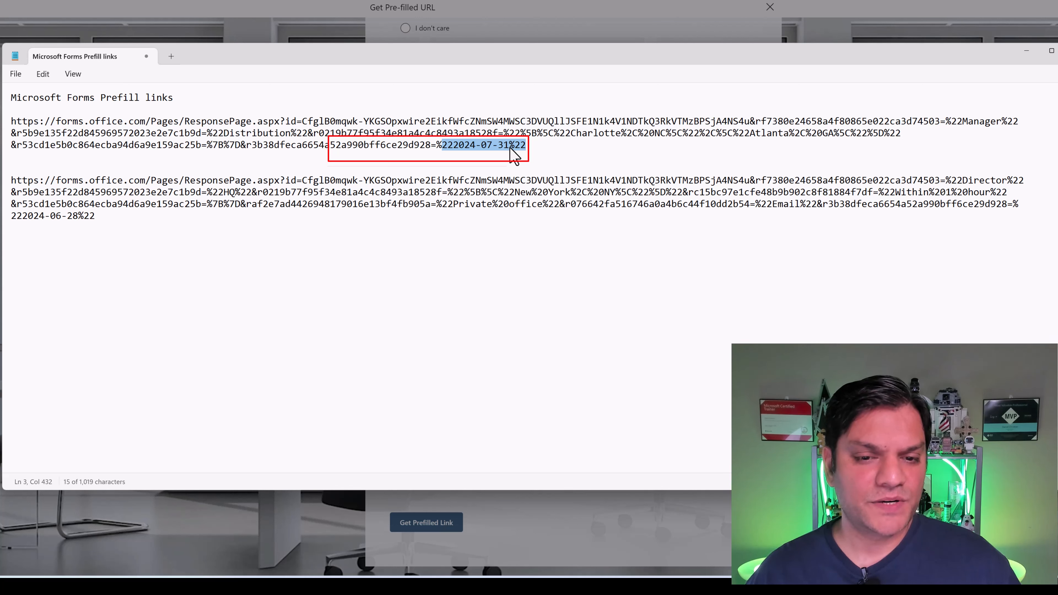
left_click(113, 228)
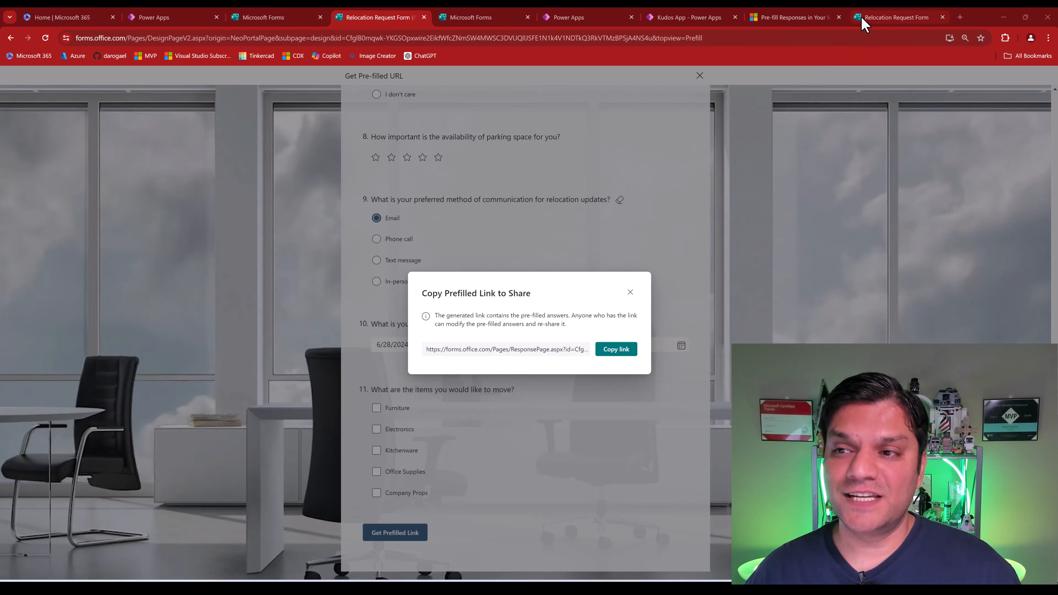
- Close the browser tab showing the Relocation Request Form's response page
left_click(875, 18)
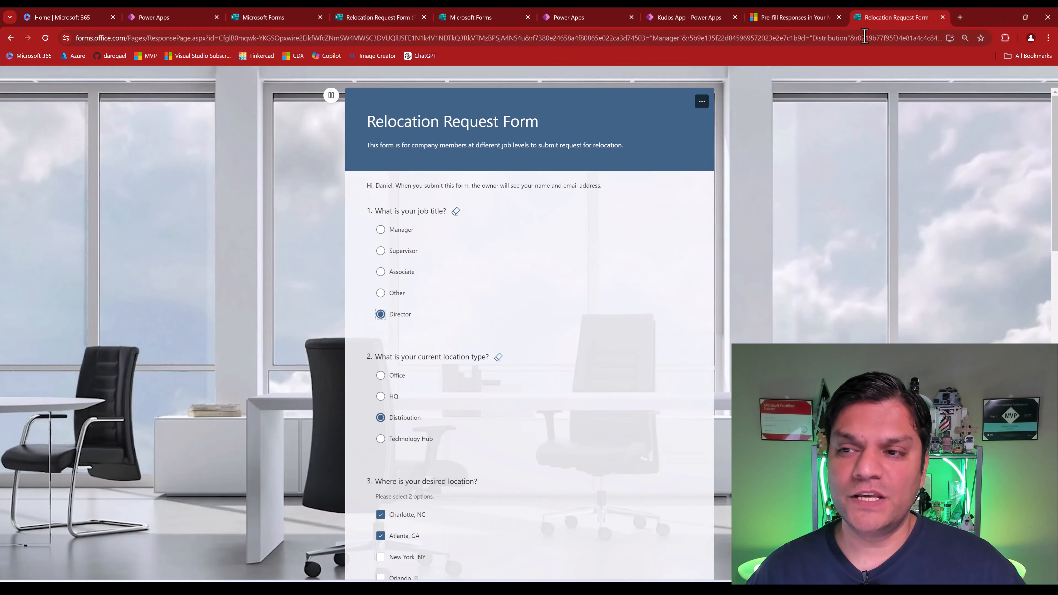
left_click(943, 17)
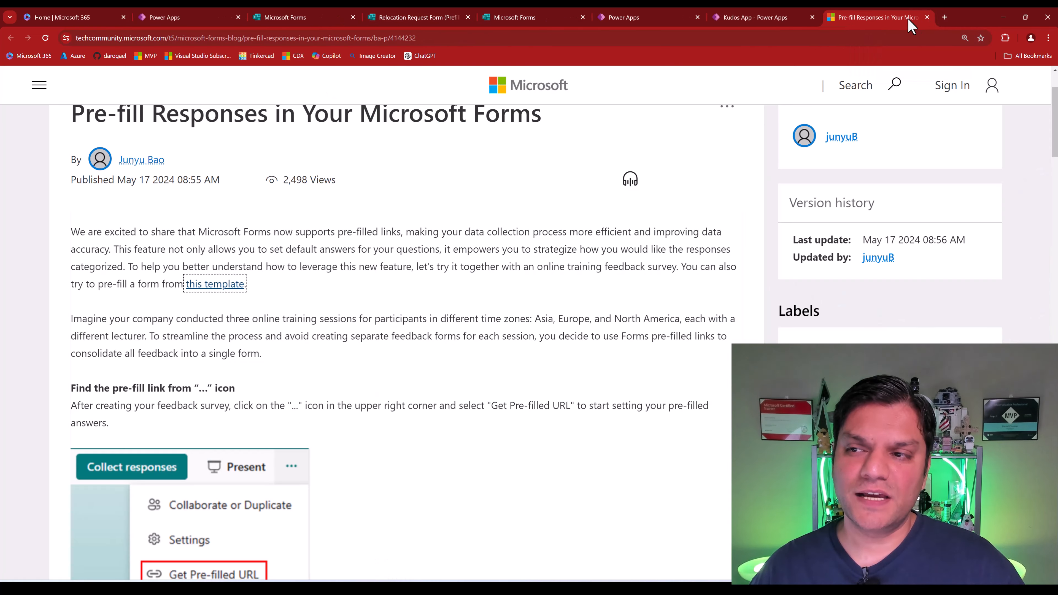
- Try to load the new prefilled link for the Relocation Request Form in a new browser tab
left_click(946, 19)
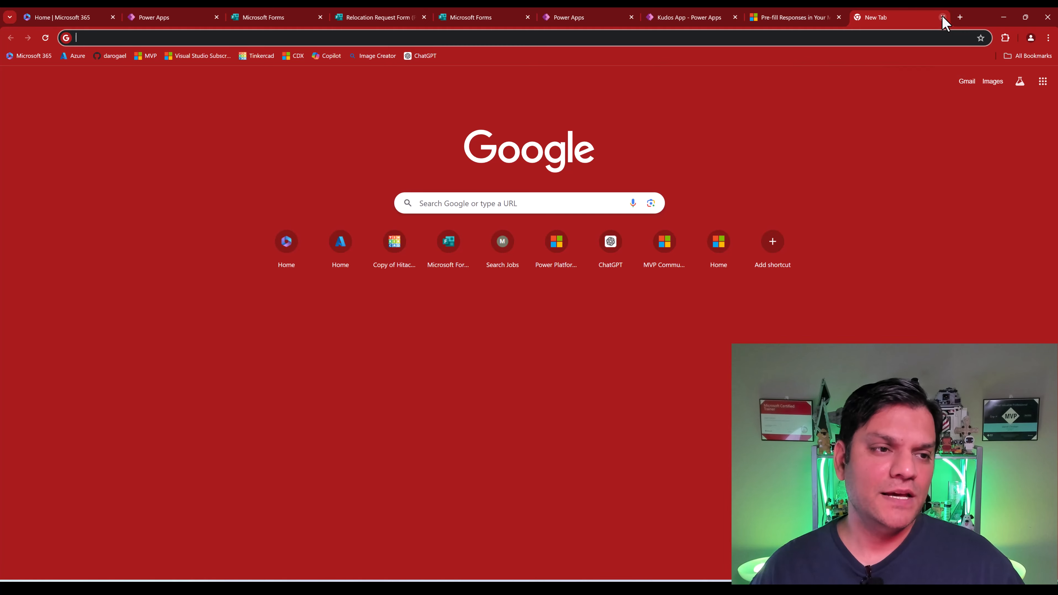
key("ctrl+v")
key("Return")
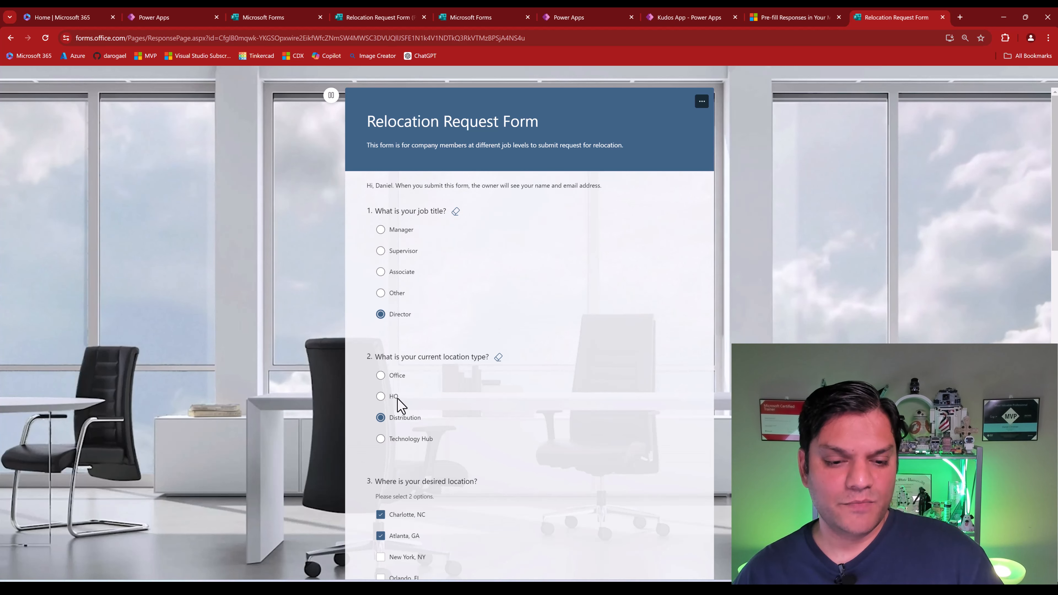
- Compare the answers selected on the Get Pre-filled URL page with those shown in the opened response form
left_click(456, 15)
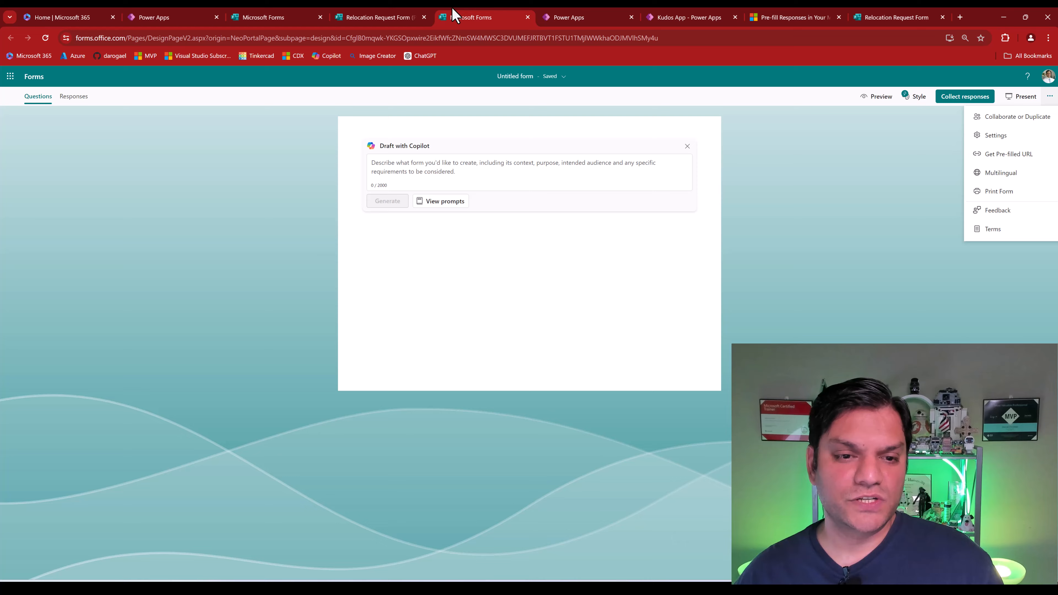
left_click(404, 19)
left_click(631, 292)
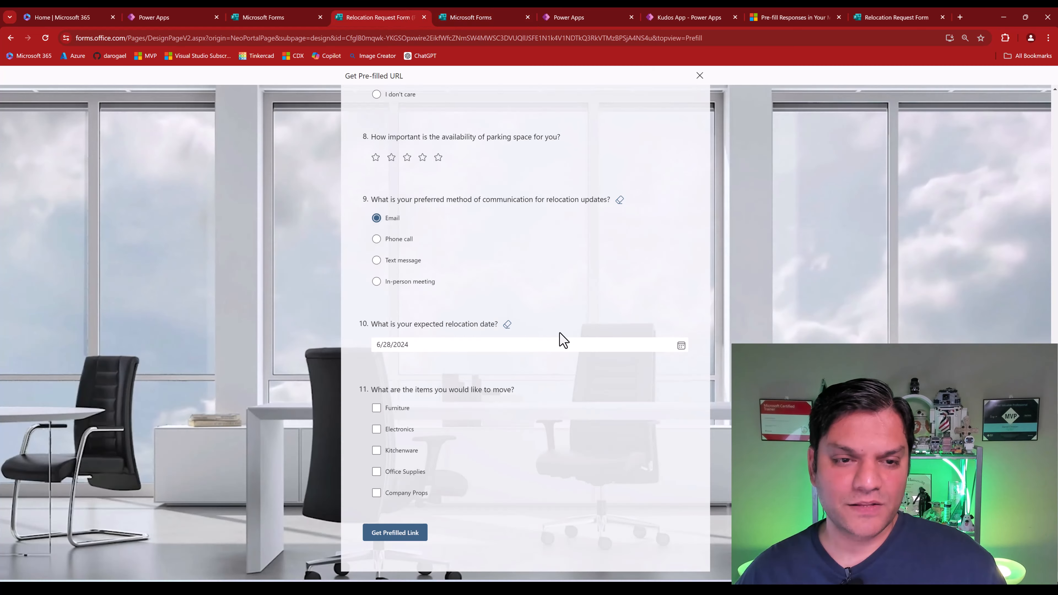
scroll(558, 337, "up", 15)
scroll(558, 337, "up", 3)
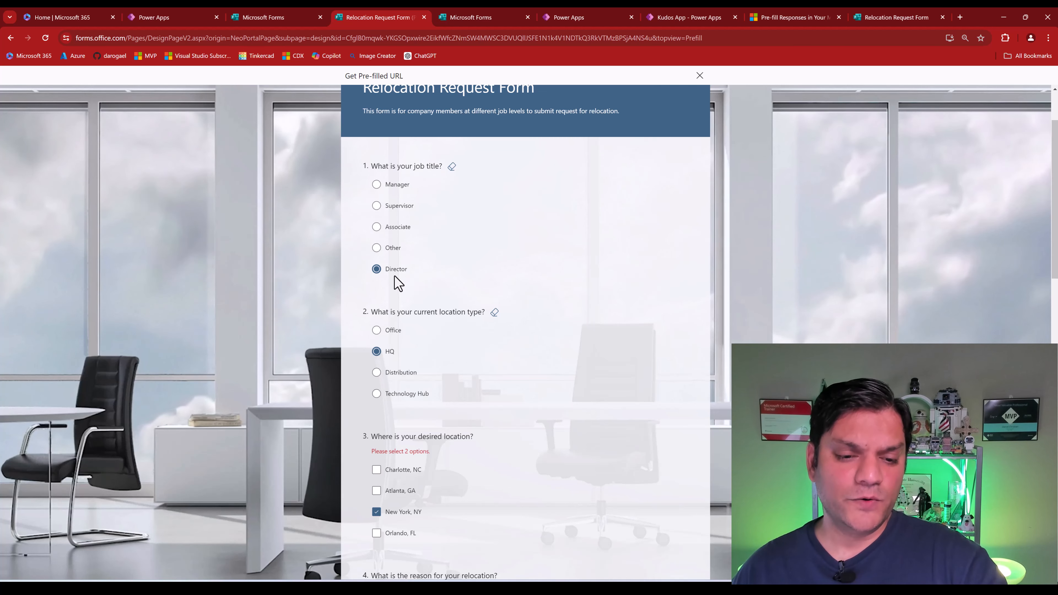
left_click(901, 18)
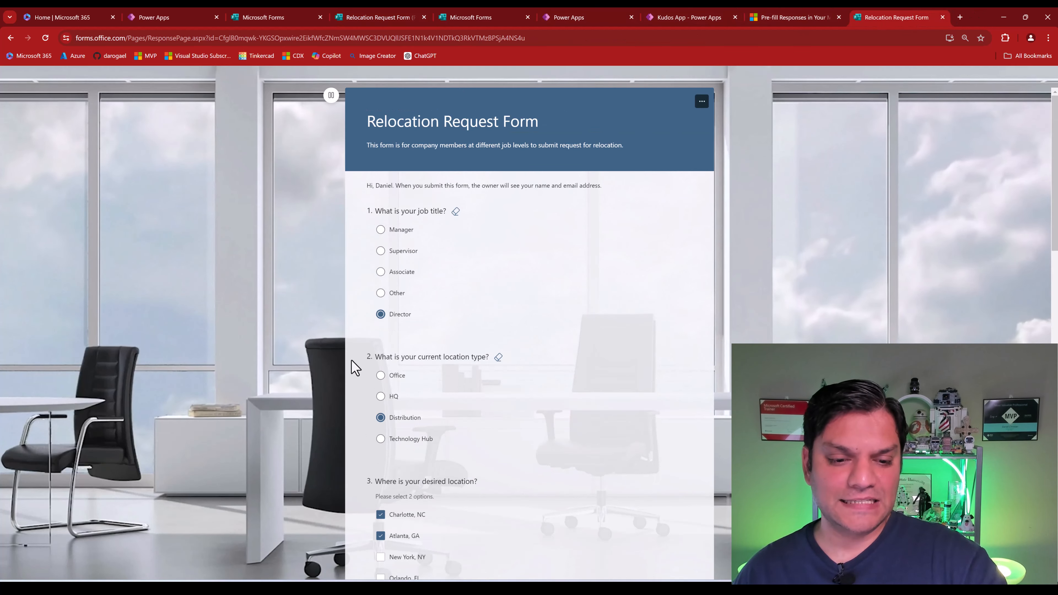
left_click(400, 12)
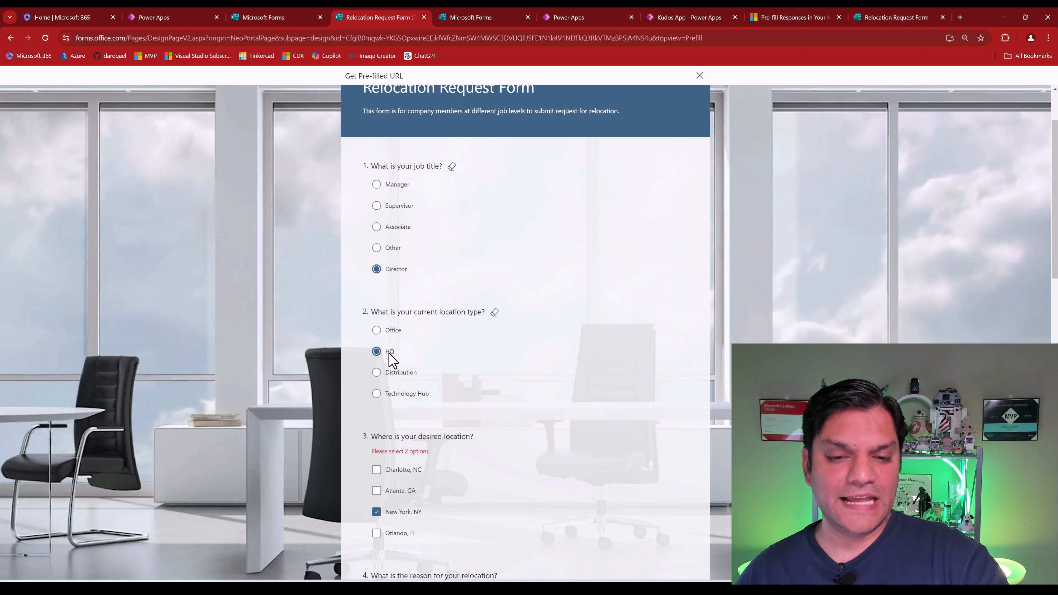
left_click(888, 16)
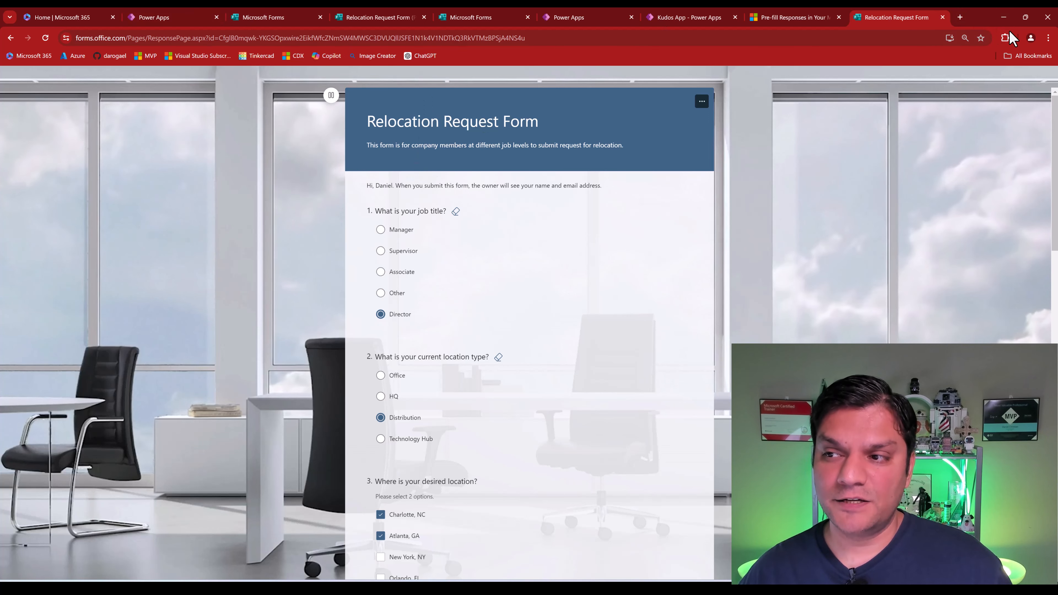
- Close the browser window and load the new prefilled link in a new tab of a fresh window
left_click(1052, 15)
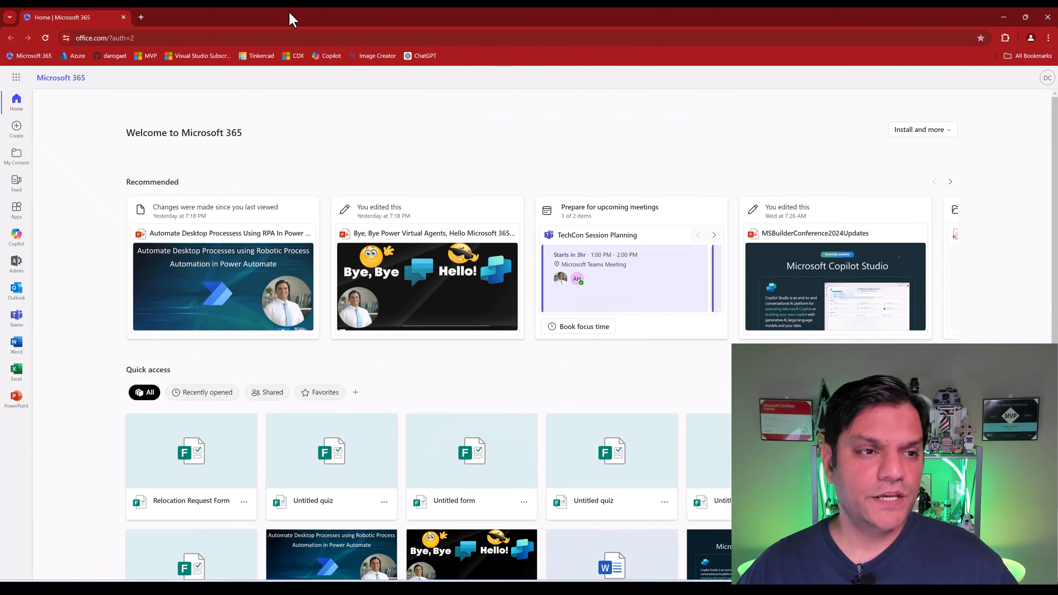
left_click(141, 17)
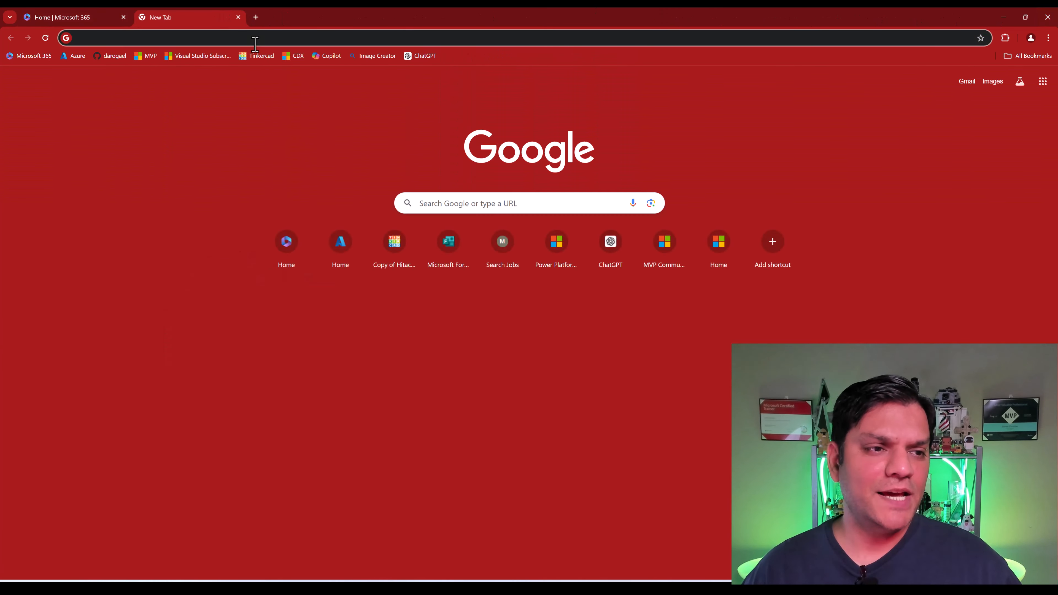
key("ctrl+v")
key("Return")
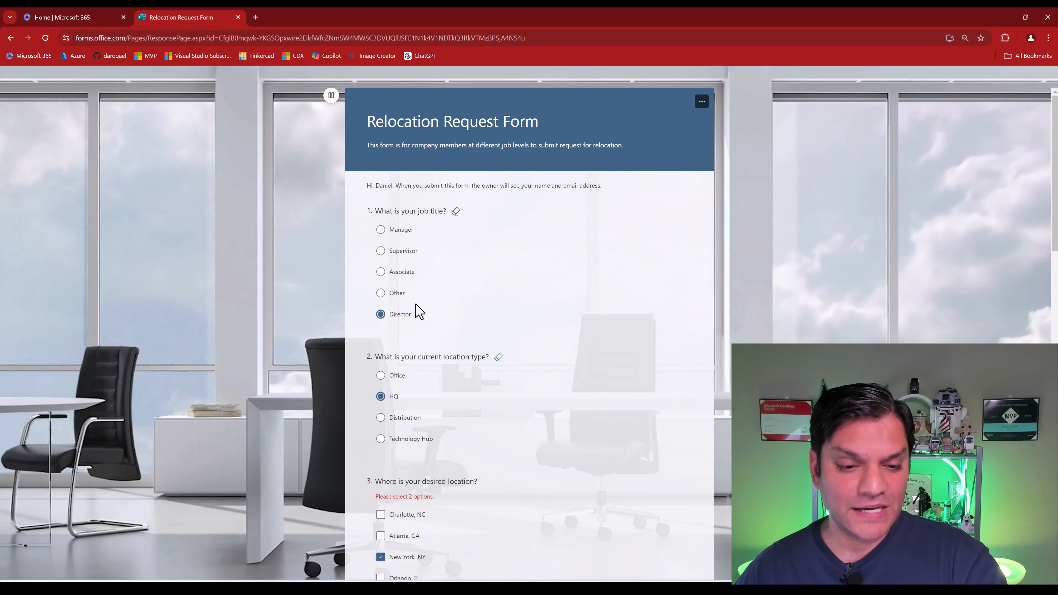
- Review the prefilled answers in the response form, from the job title down to the expected relocation date
scroll(398, 410, "down", 5)
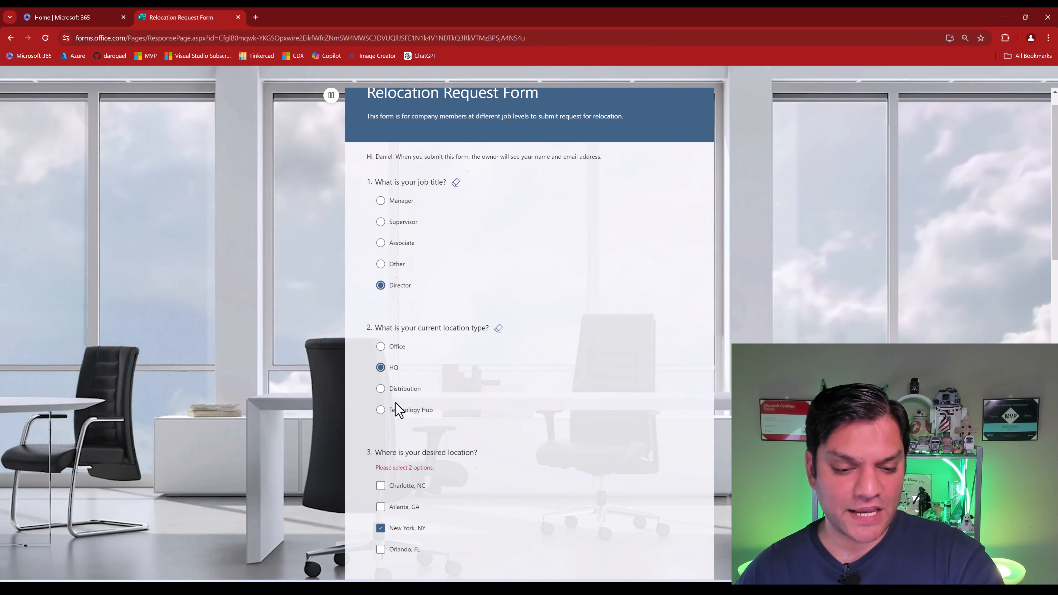
scroll(462, 476, "down", 2)
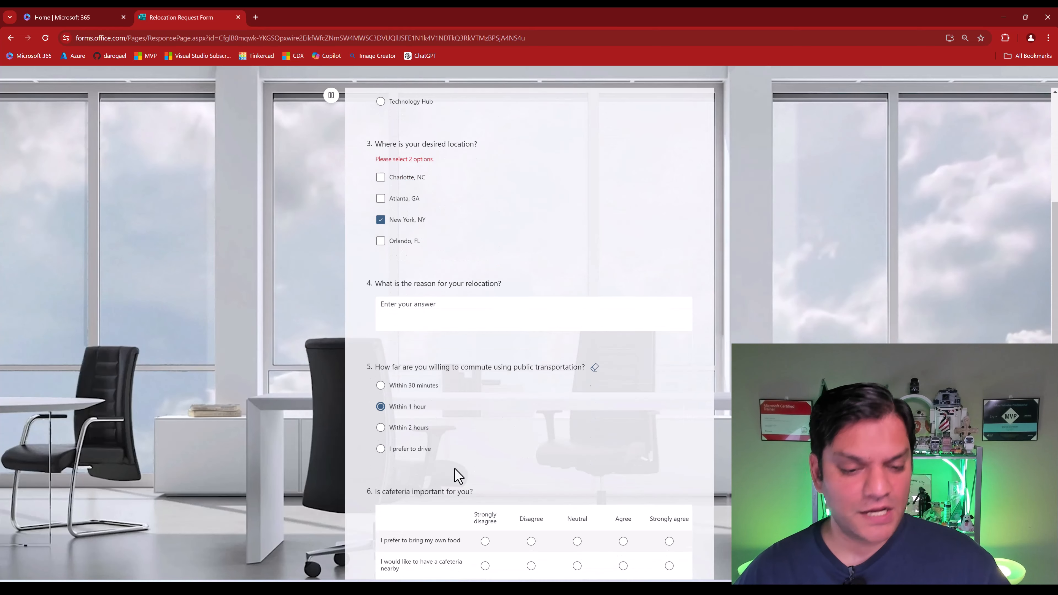
scroll(434, 422, "down", 6)
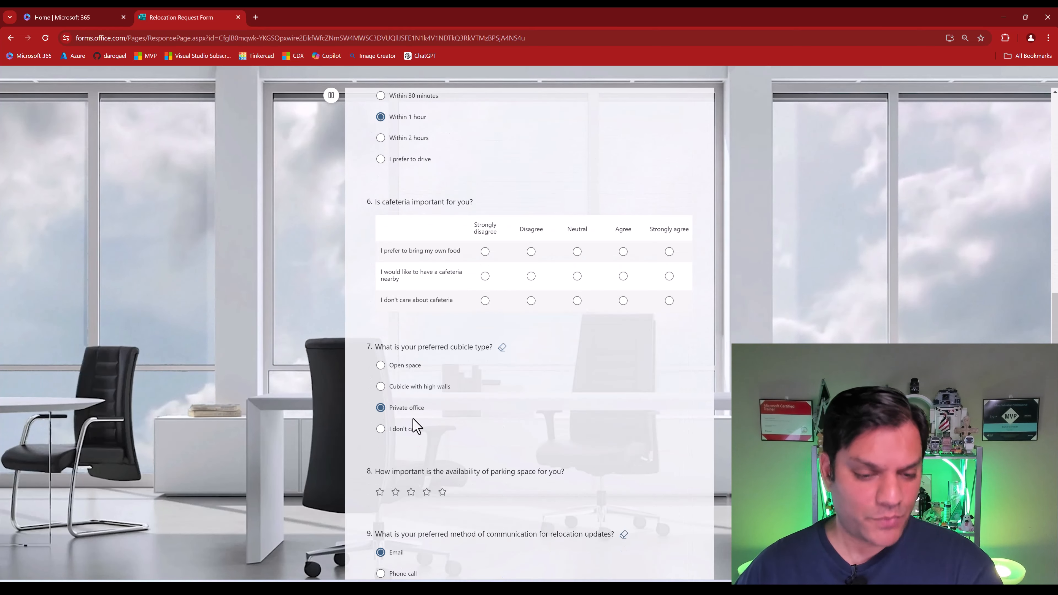
scroll(417, 425, "down", 2)
scroll(445, 463, "down", 3)
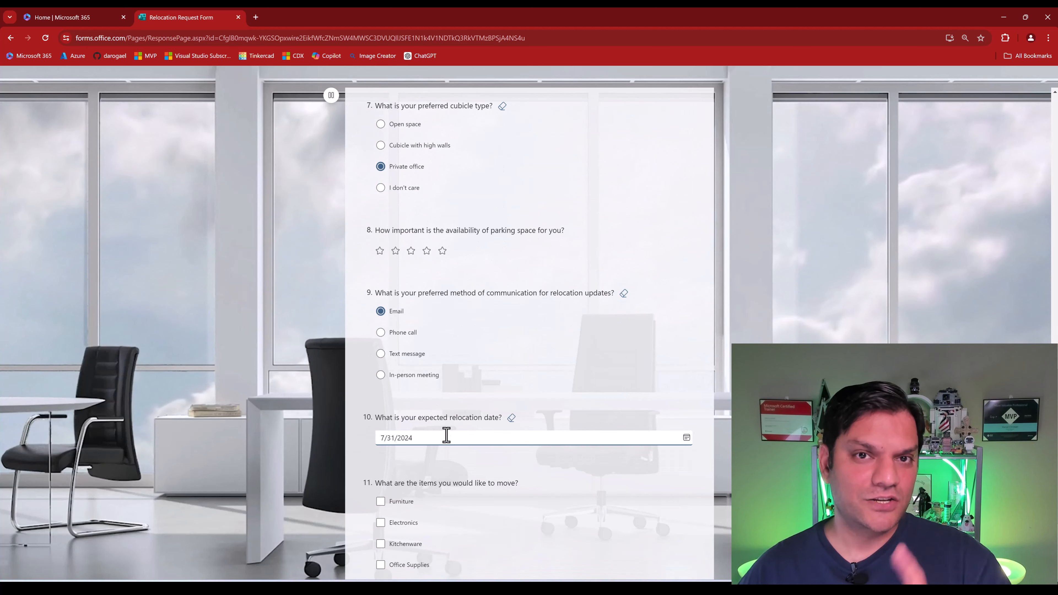
scroll(447, 435, "up", 5)
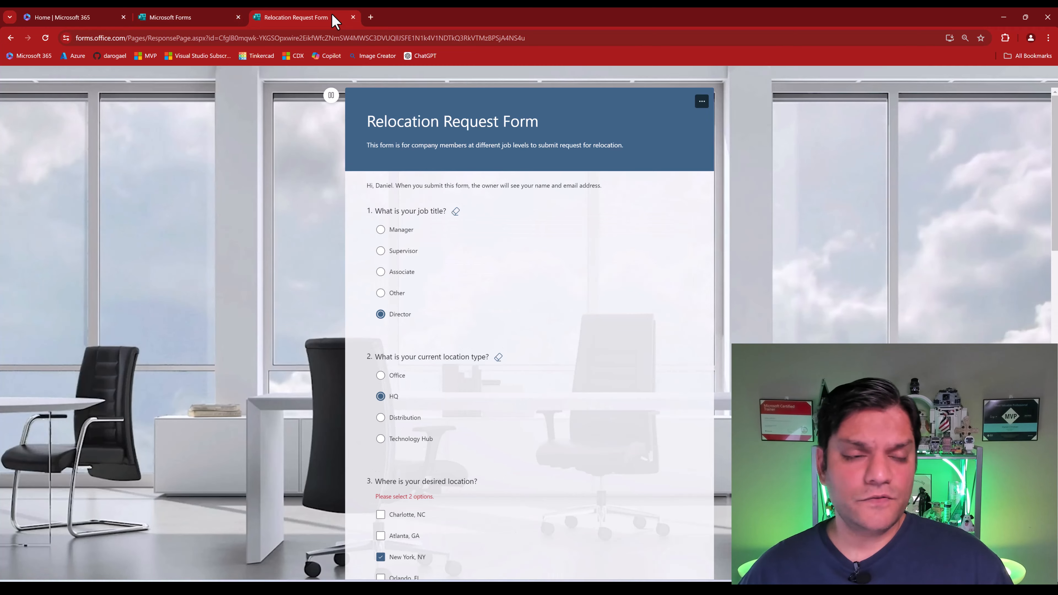
- Open the Relocation Request Form for editing and set its settings so that anyone can respond
left_click(203, 14)
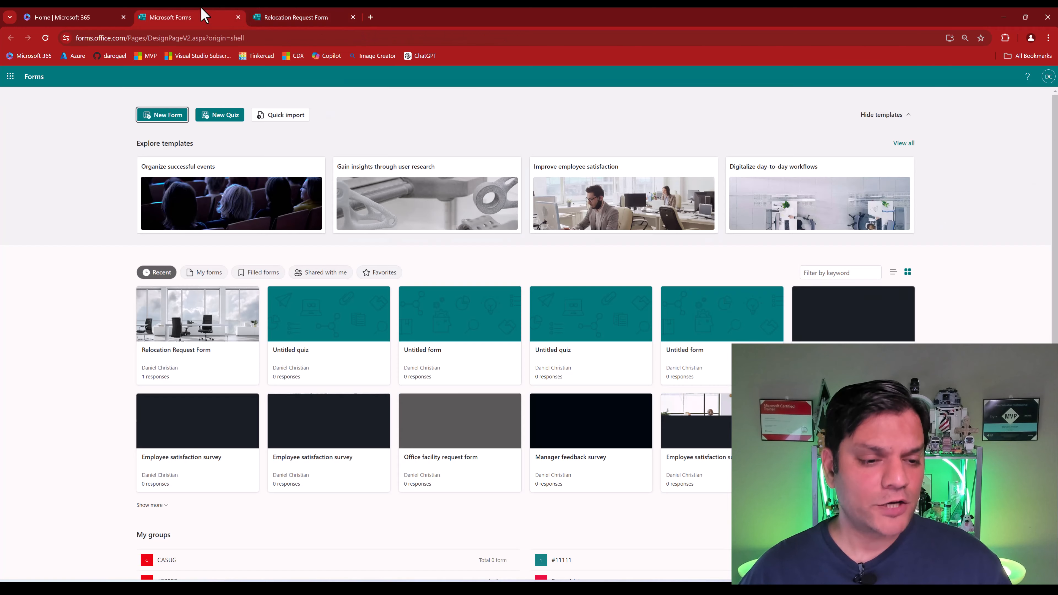
left_click(217, 374)
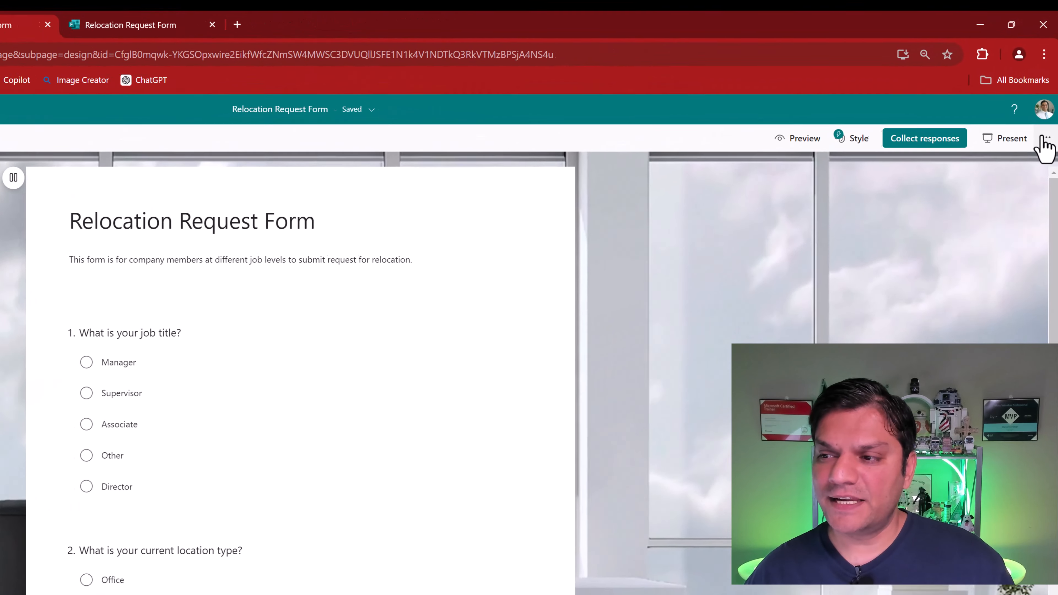
left_click(1049, 102)
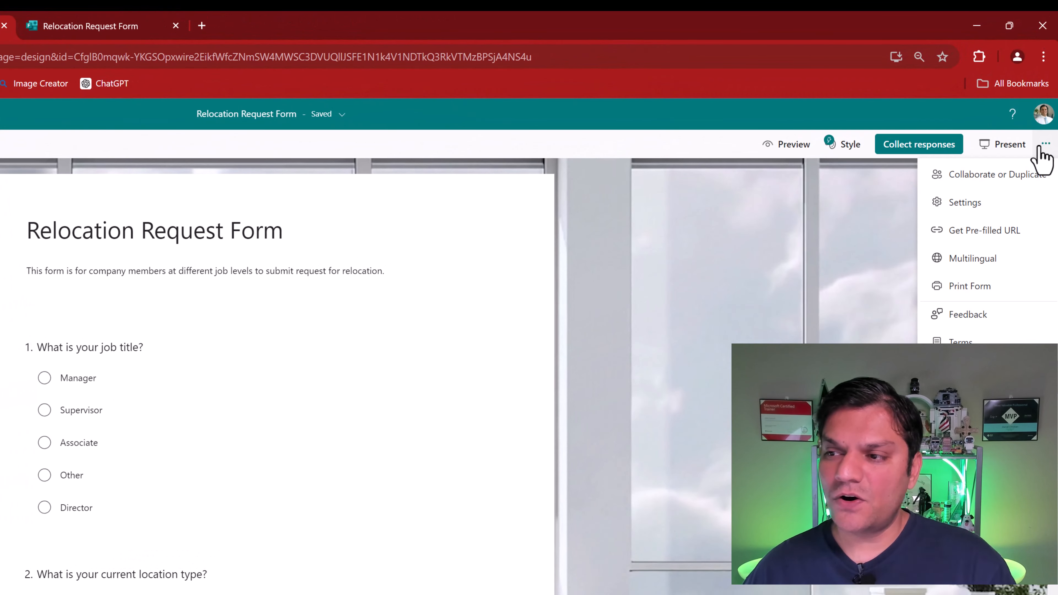
left_click(997, 203)
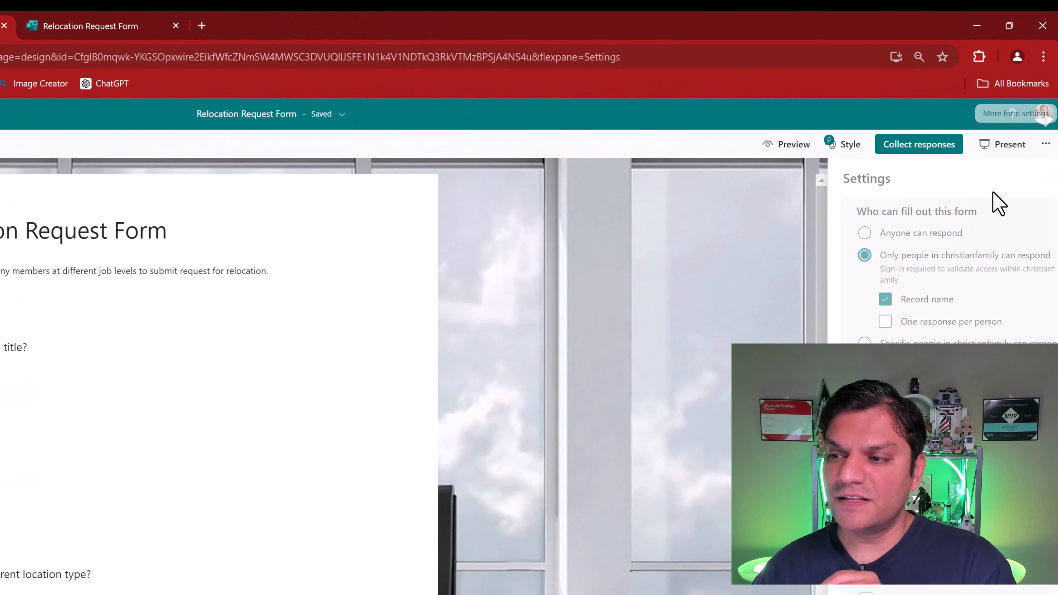
left_click(905, 246)
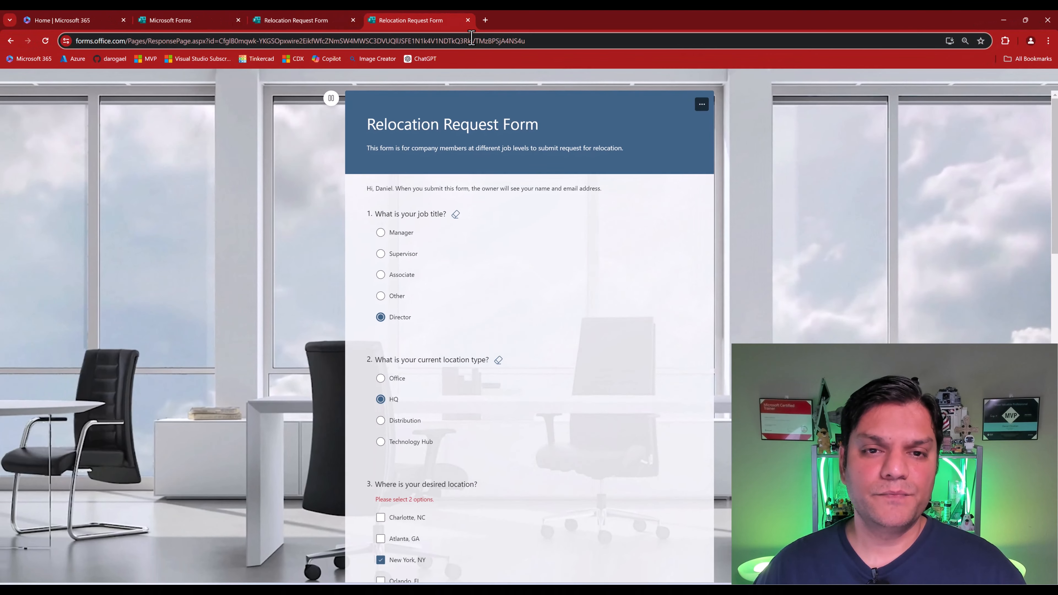
- Replace the address on the response page with the copied prefilled link and load it again
double_click(169, 57)
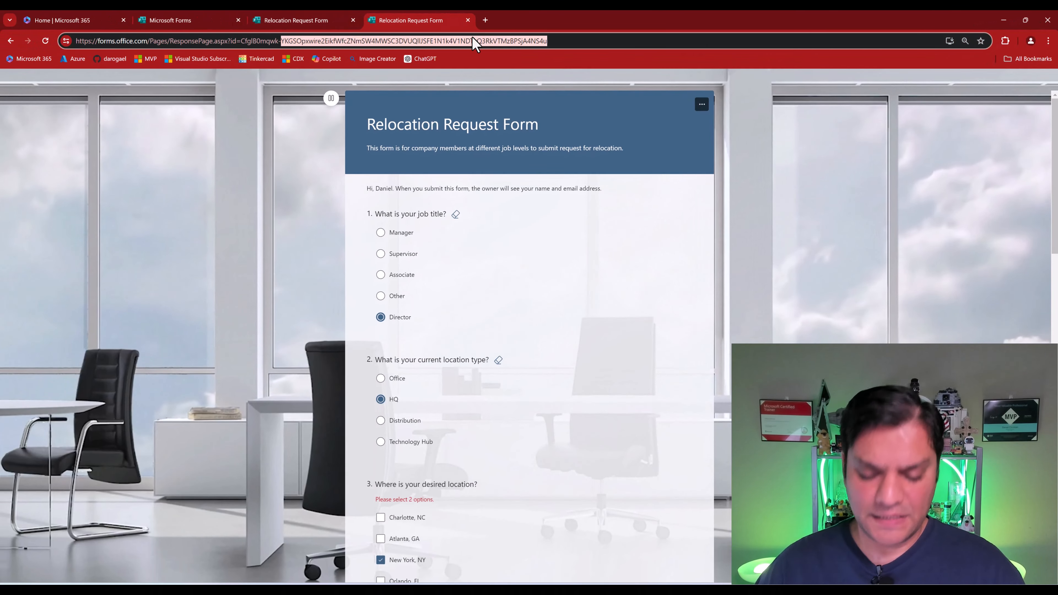
key("ctrl+a")
key("BackSpace")
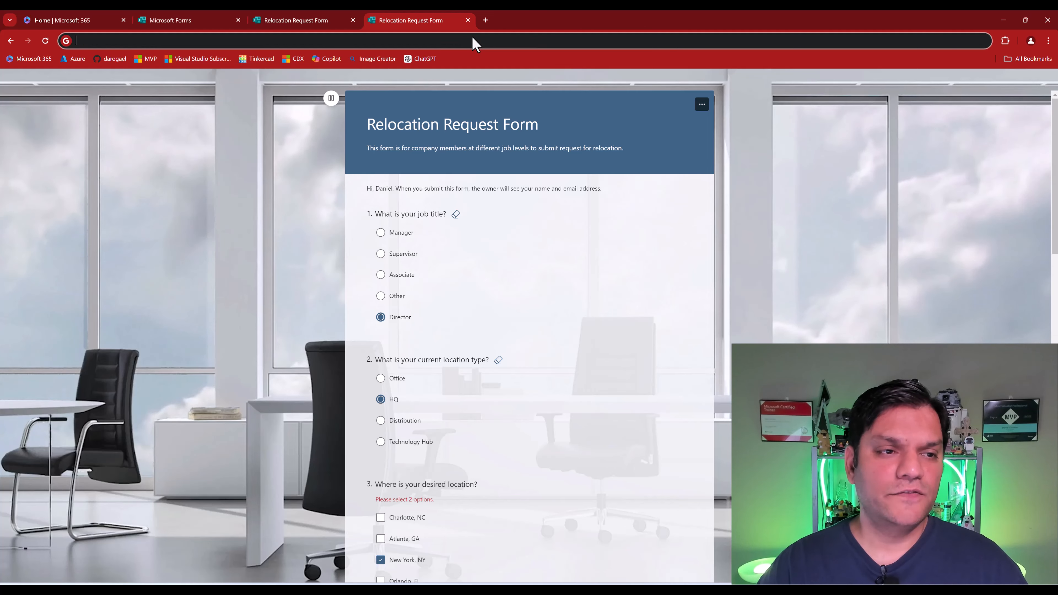
key("ctrl+v")
key("Return")
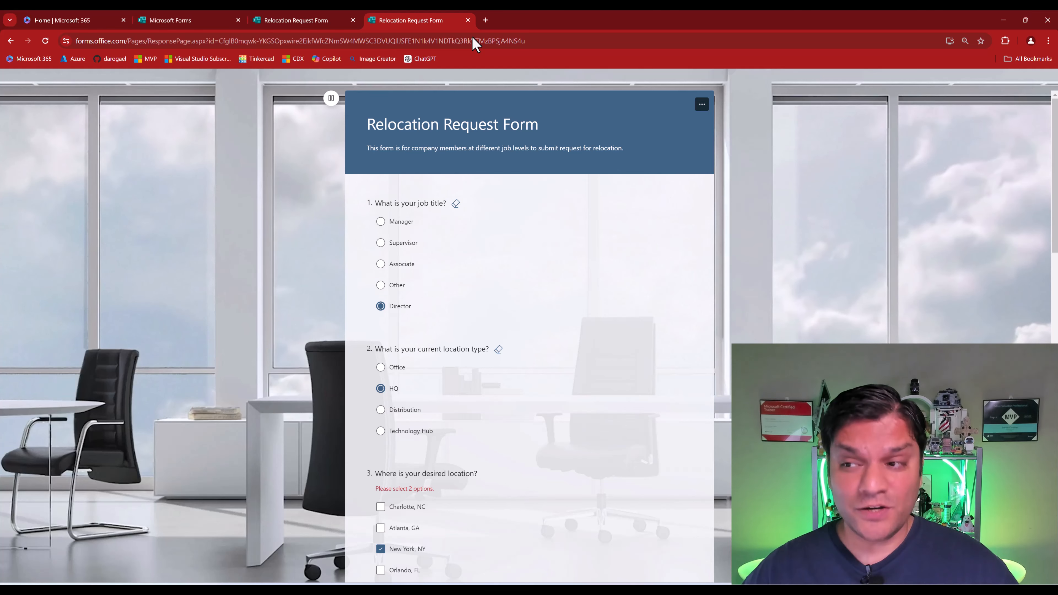
- Open a new incognito window and load the prefilled link there to test it without signing in
left_click(1049, 40)
left_click(926, 89)
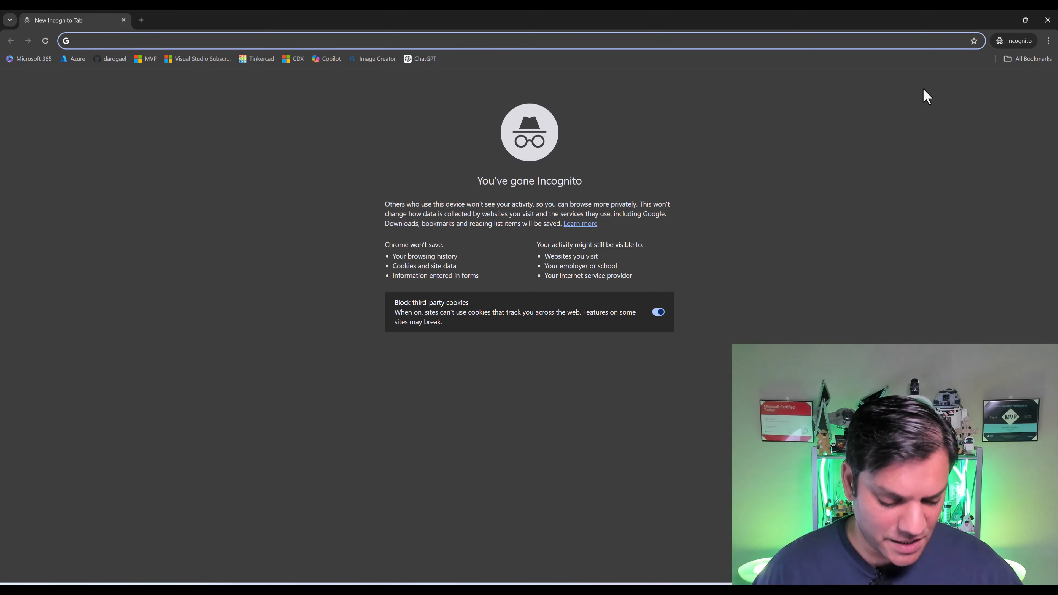
key("ctrl+v")
key("Return")
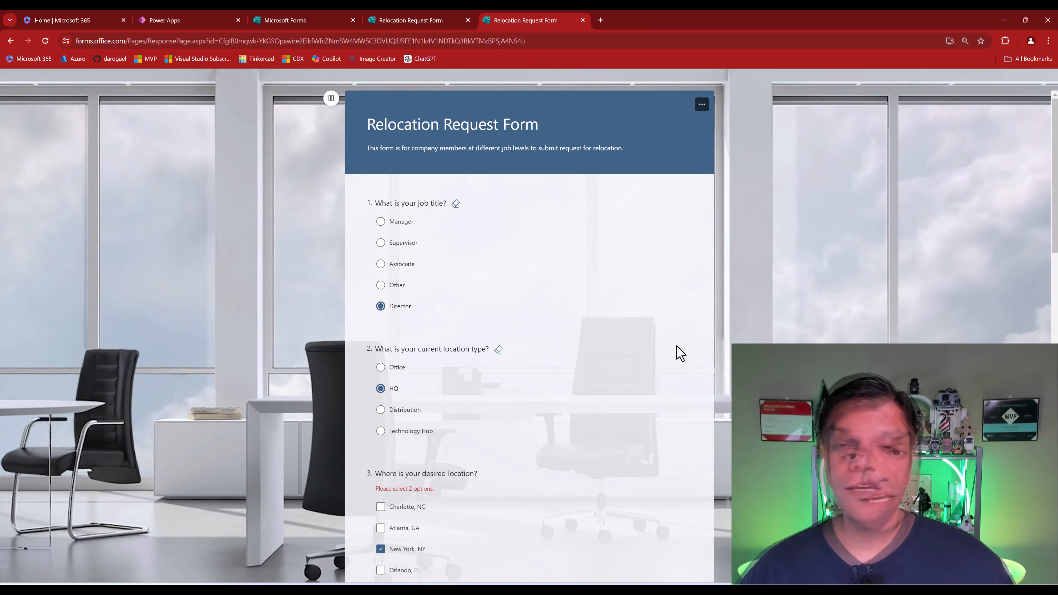
- Open the form's Get Pre-filled URL page and switch to Notepad to view the Microsoft Forms Prefill links file
left_click(435, 22)
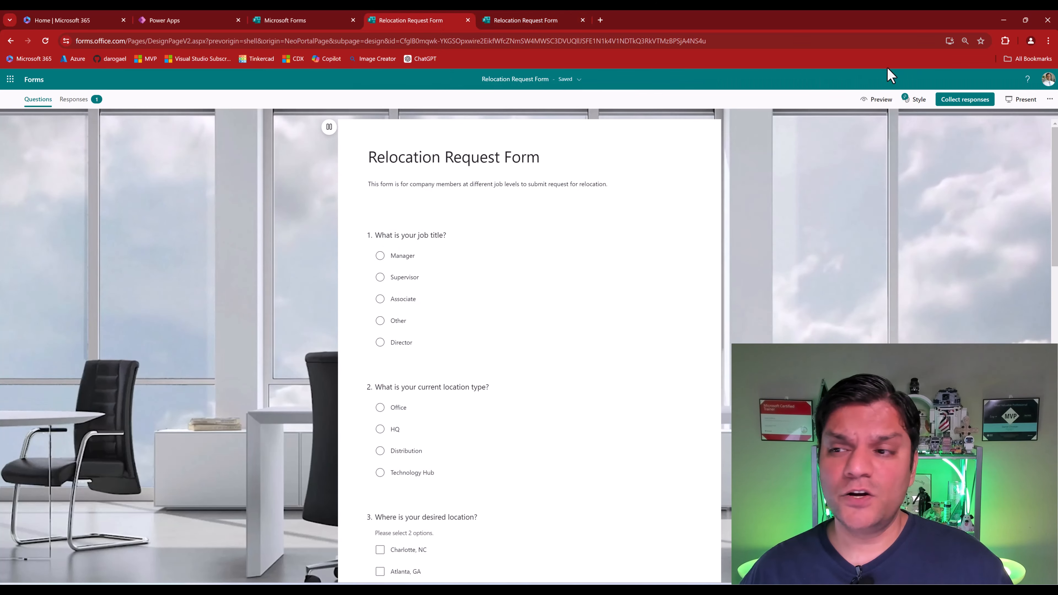
left_click(1050, 102)
left_click(1018, 159)
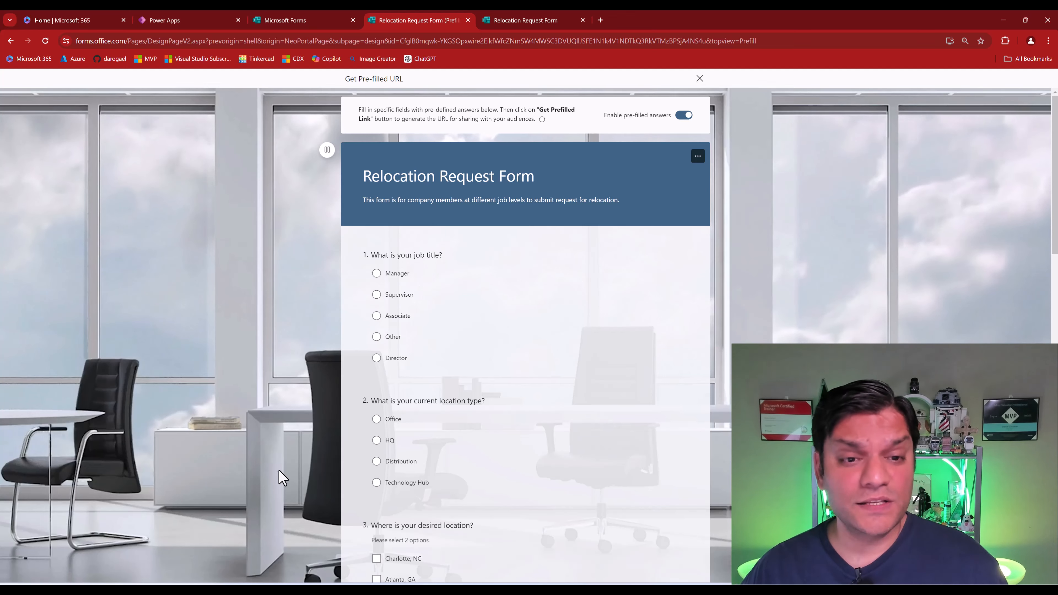
scroll(281, 477, "down", 15)
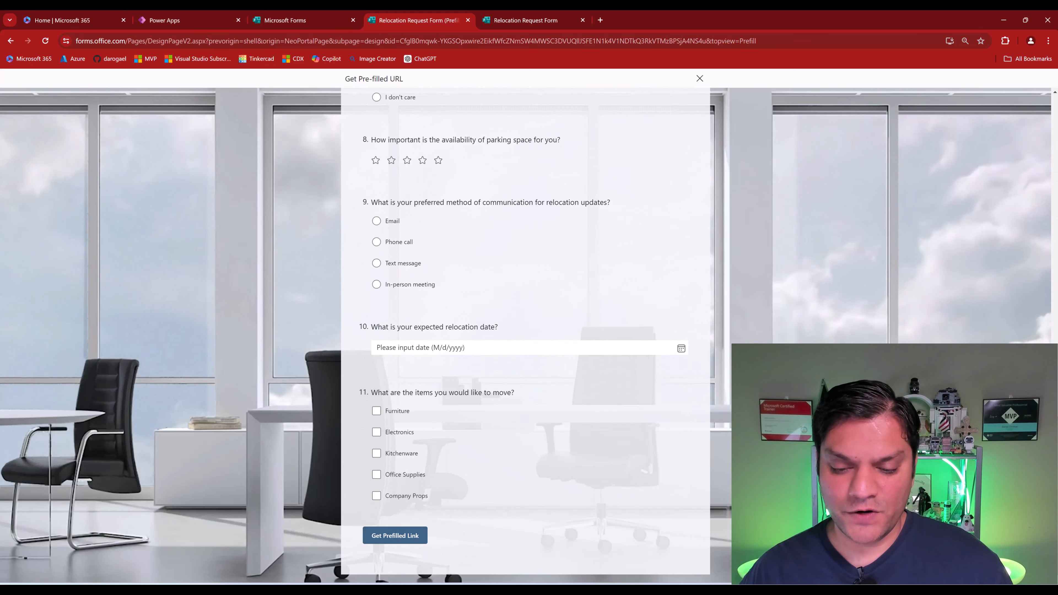
left_click(616, 563)
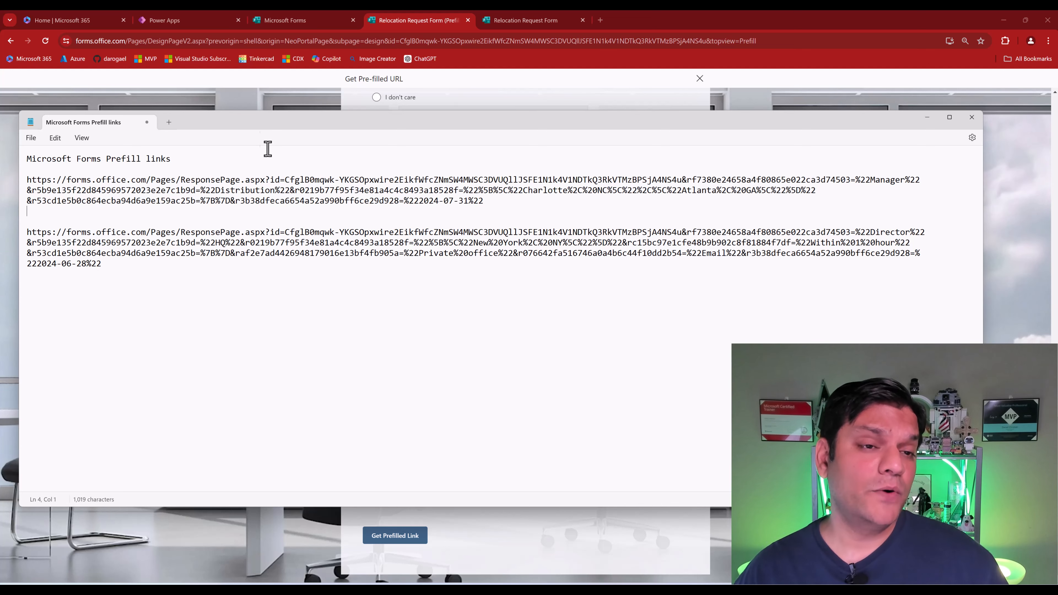
- Switch to the Kudos App in Power Apps and expand the App object's StartScreen formula for viewing
left_click(221, 22)
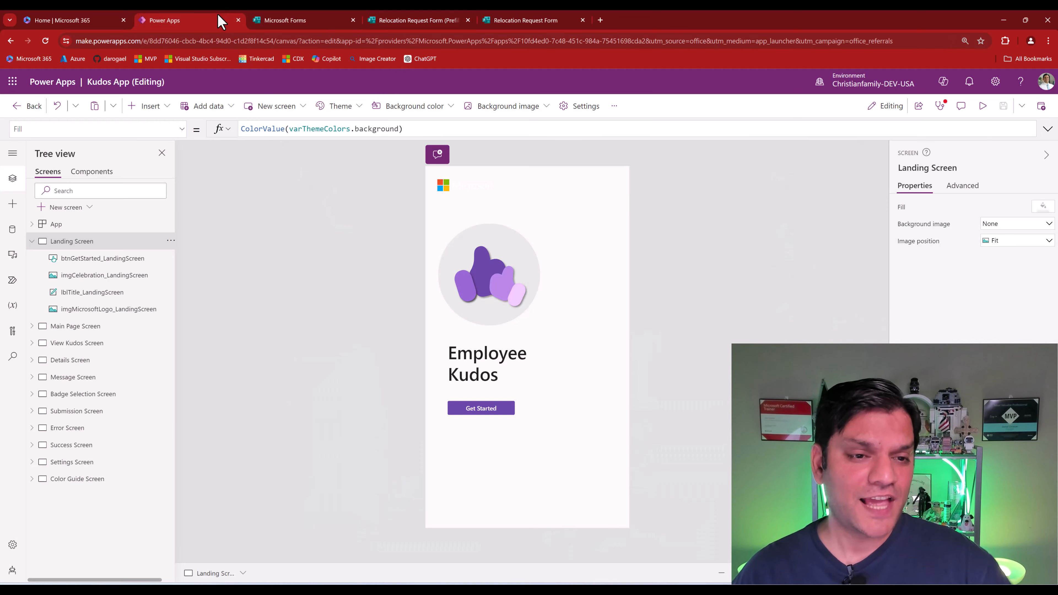
left_click(59, 227)
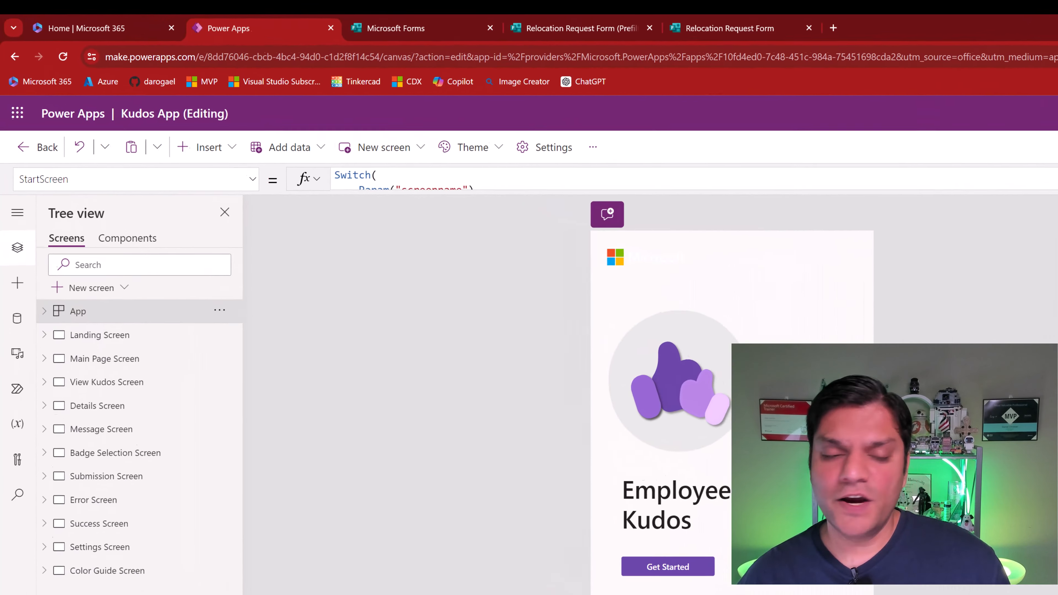
left_click(1048, 128)
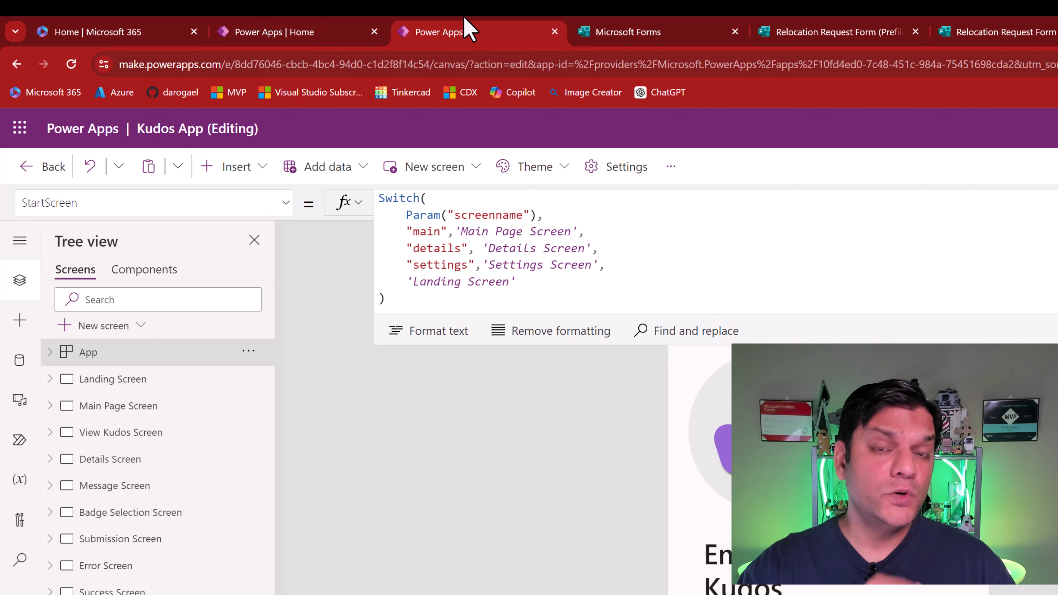
- Open the Kudos App's details page from the Power Apps home page to view its web link
left_click(375, 31)
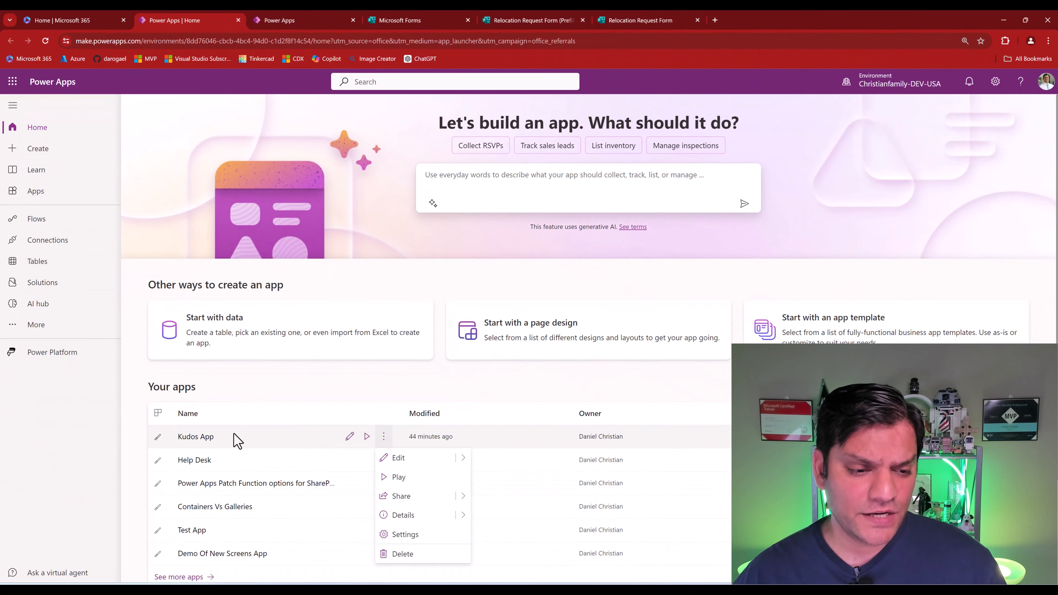
left_click(404, 520)
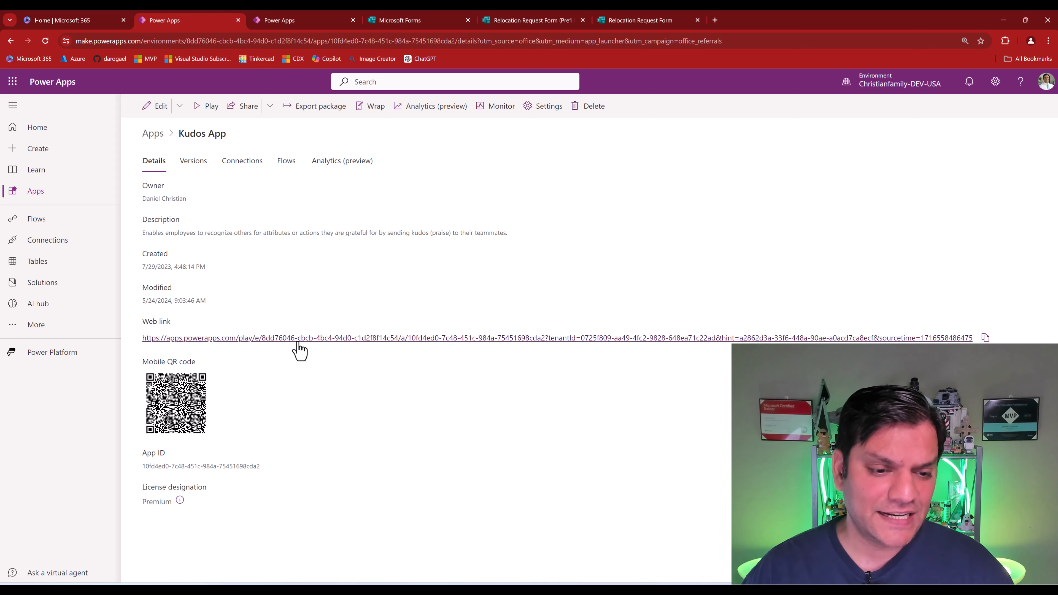
- Copy the Kudos App's web link address and paste it below the prefill links in the Notepad file
right_click(293, 346)
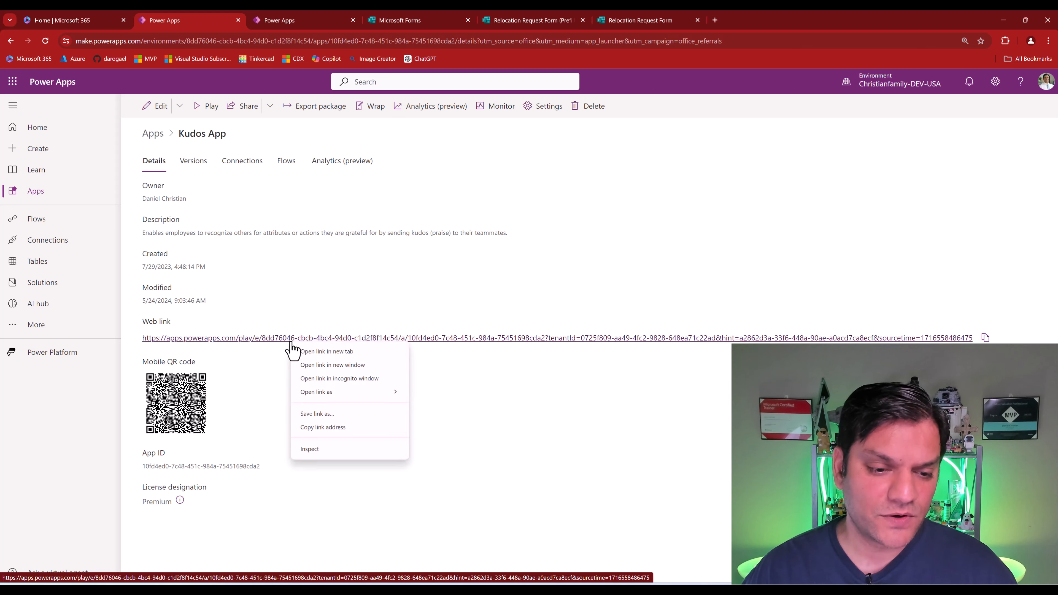
left_click(317, 428)
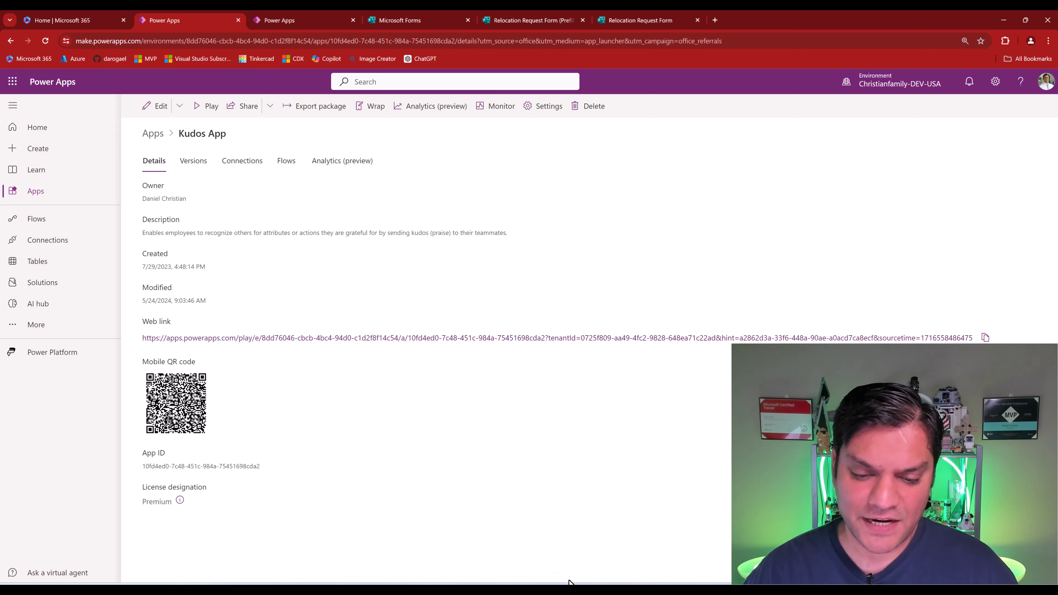
mouse_move(614, 590)
left_click(605, 560)
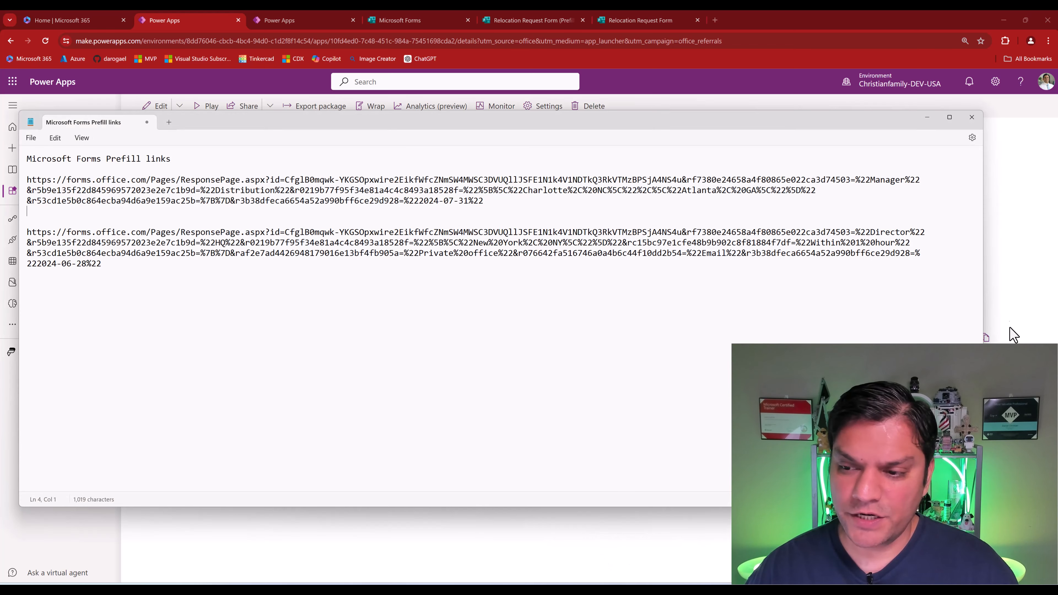
left_click(308, 290)
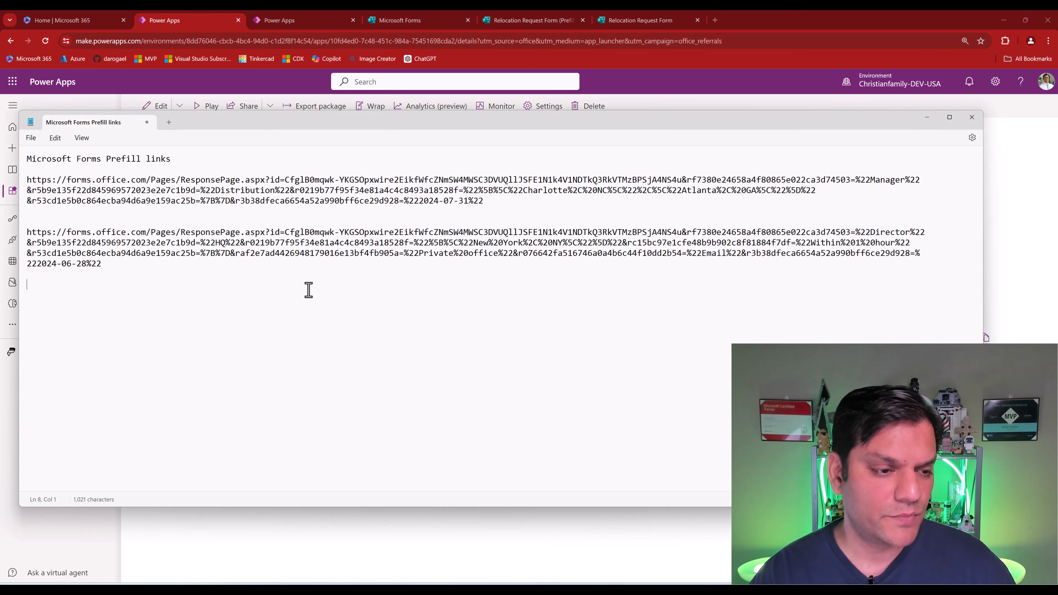
key("ctrl+v")
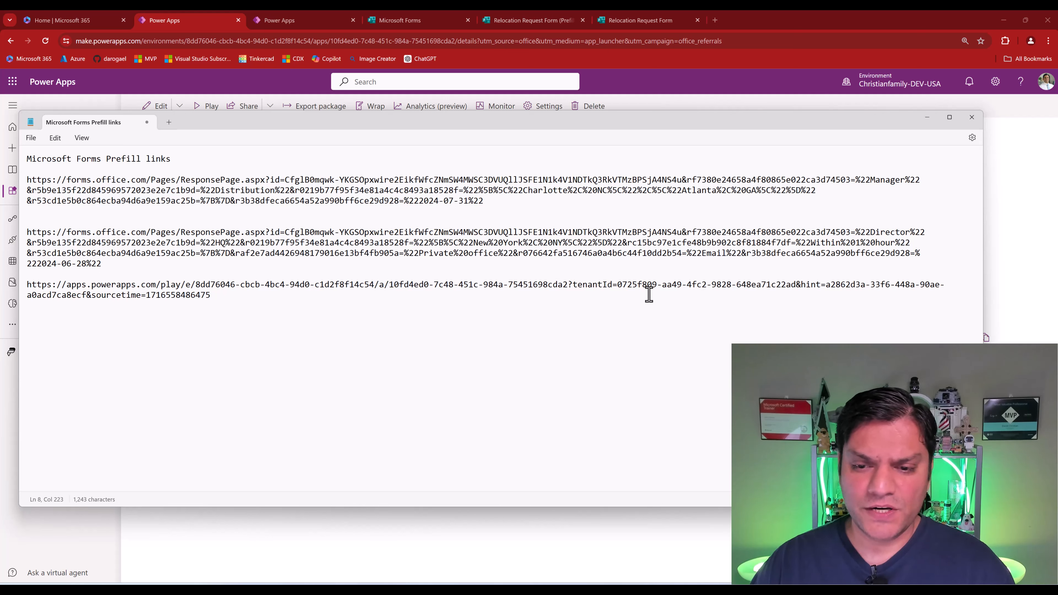
- Remove the hint and sourcetime parameters from the pasted Kudos App link and copy the shortened link
left_click(795, 287)
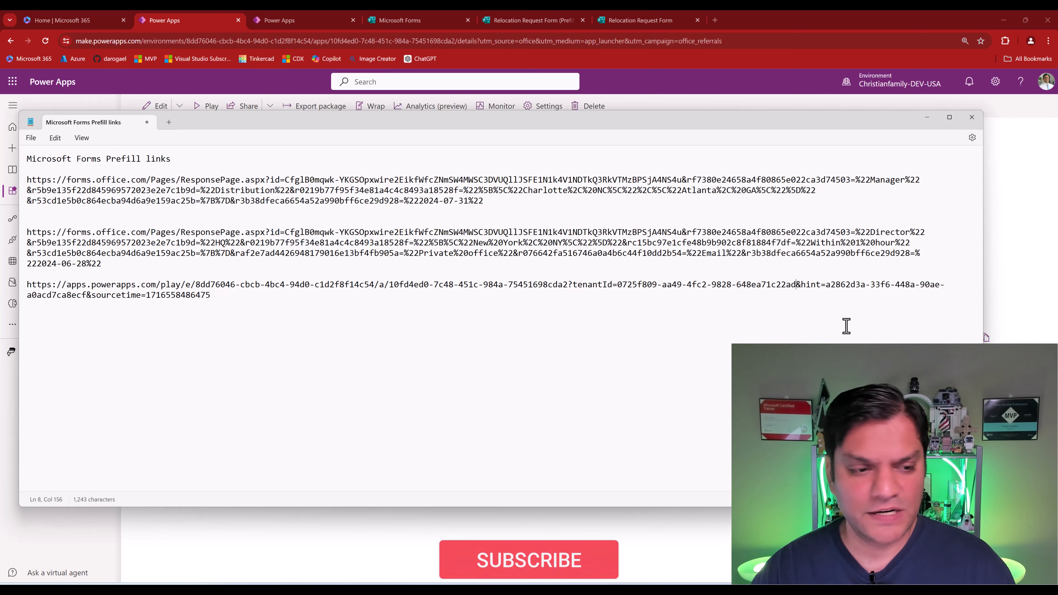
key("shift+End")
key("Delete")
key("shift+Home")
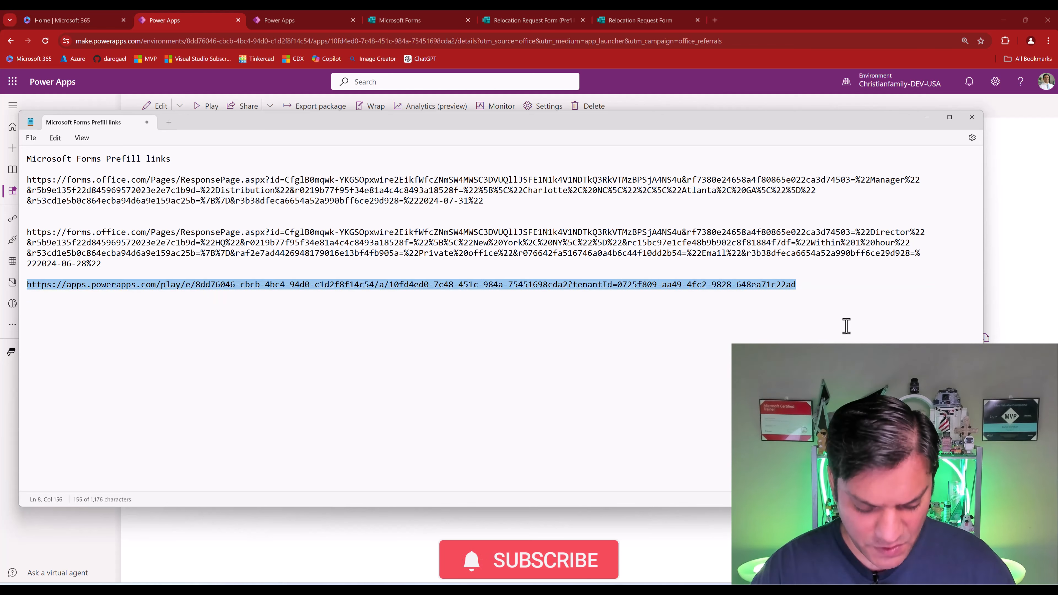
key("ctrl+c")
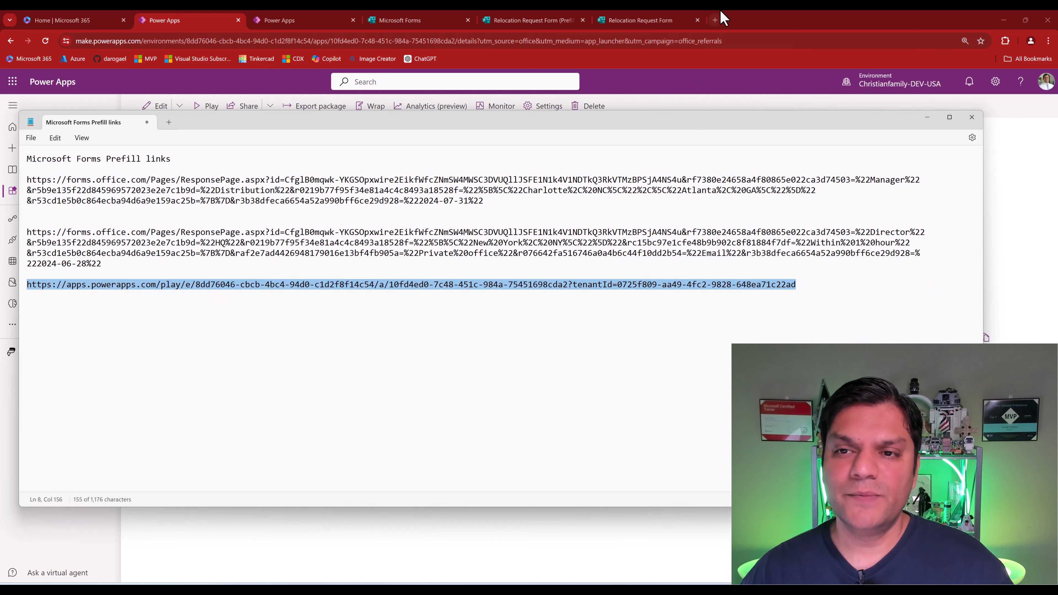
- Load the shortened Kudos App link in a new browser tab to launch the app
left_click(717, 19)
key("ctrl+v")
key("Return")
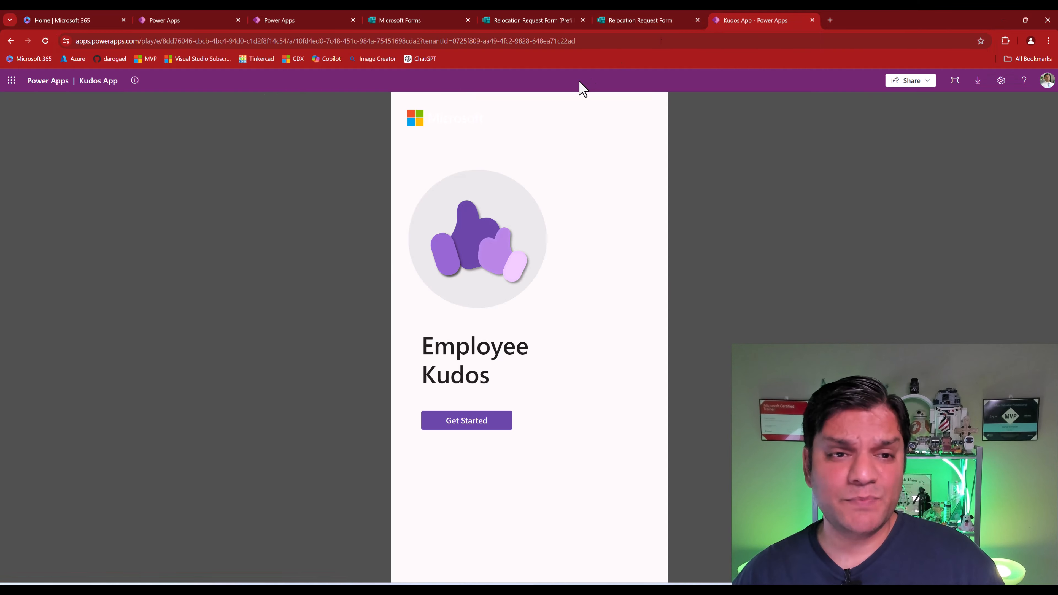
- Compare the running Kudos App with its Landing Screen in the editor, and reselect the App object to view its StartScreen formula
left_click(308, 18)
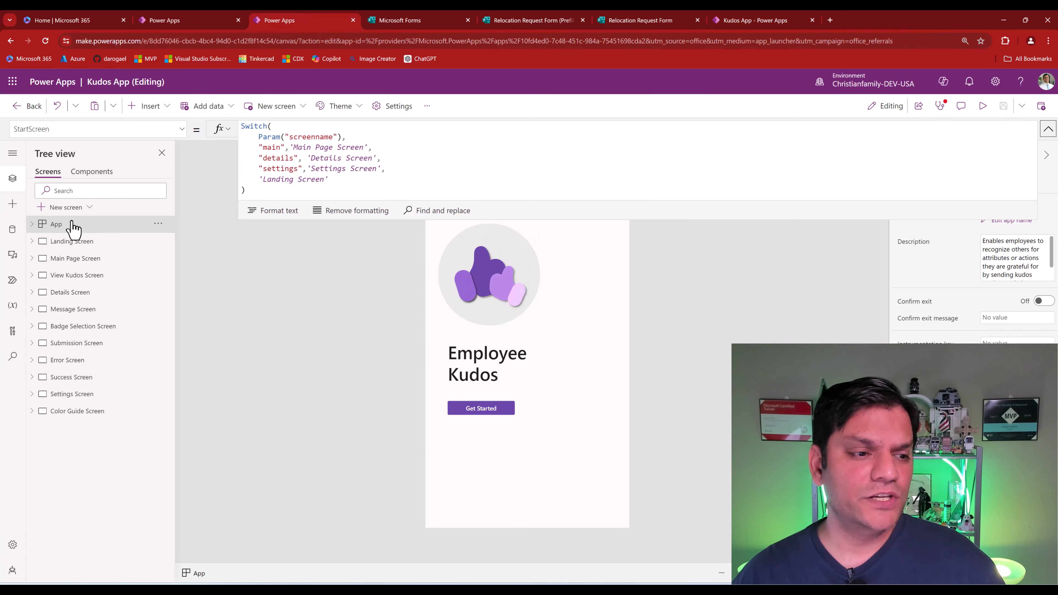
left_click(75, 246)
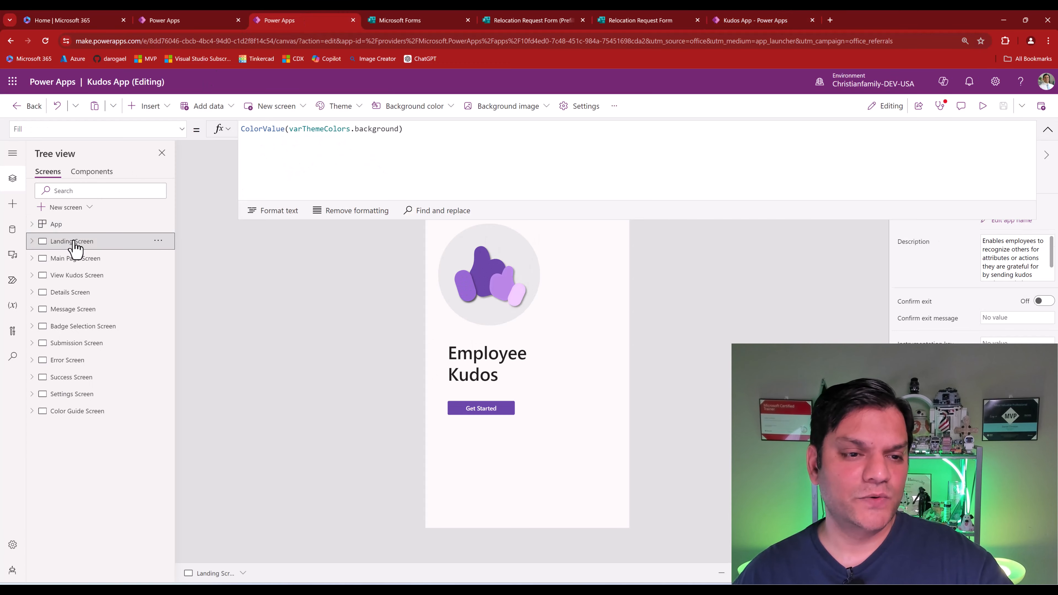
left_click(776, 18)
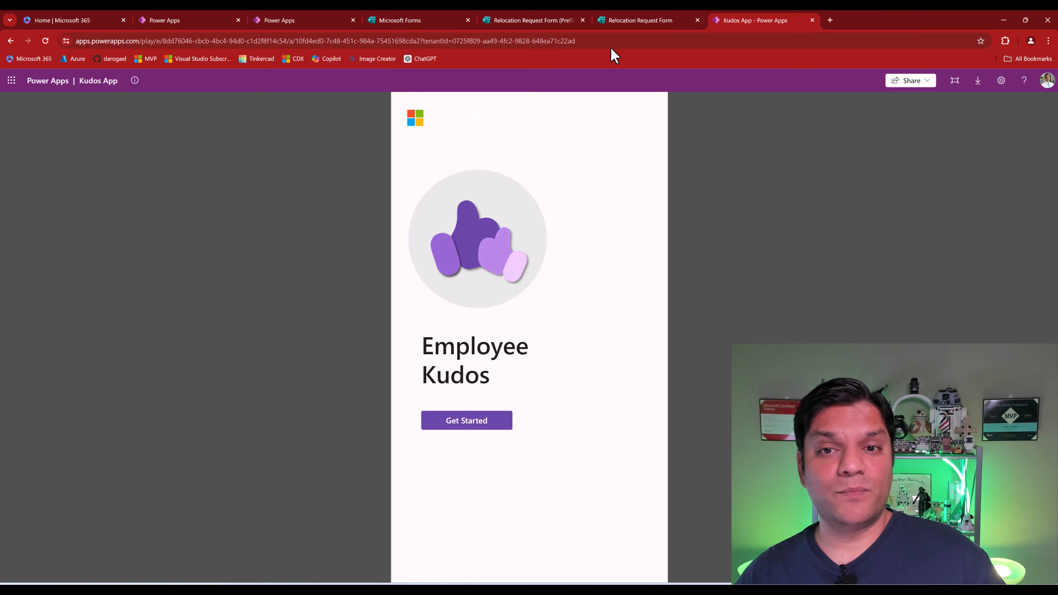
left_click(621, 42)
left_click(625, 42)
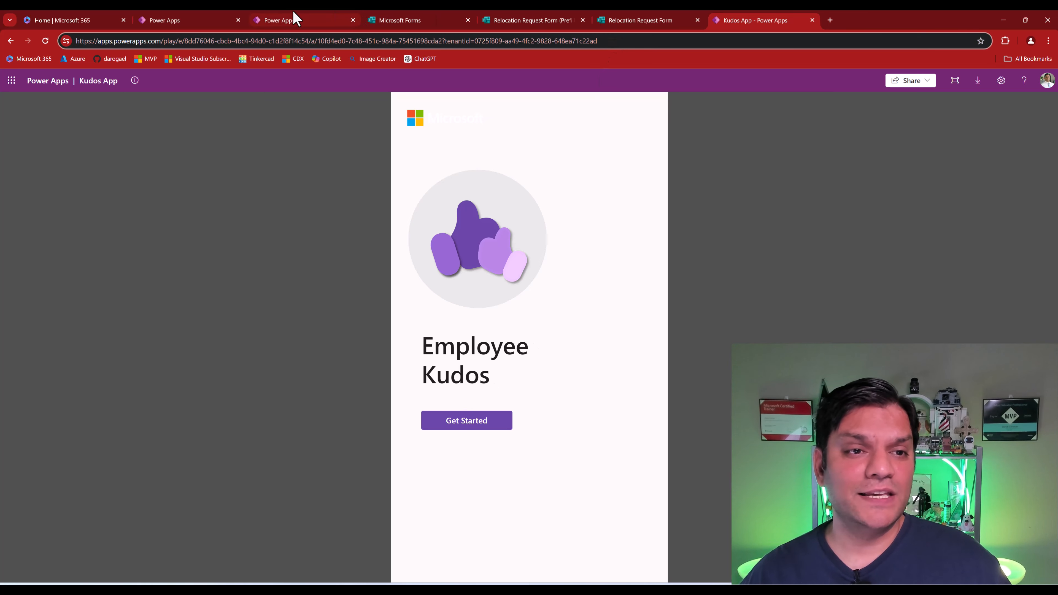
left_click(259, 19)
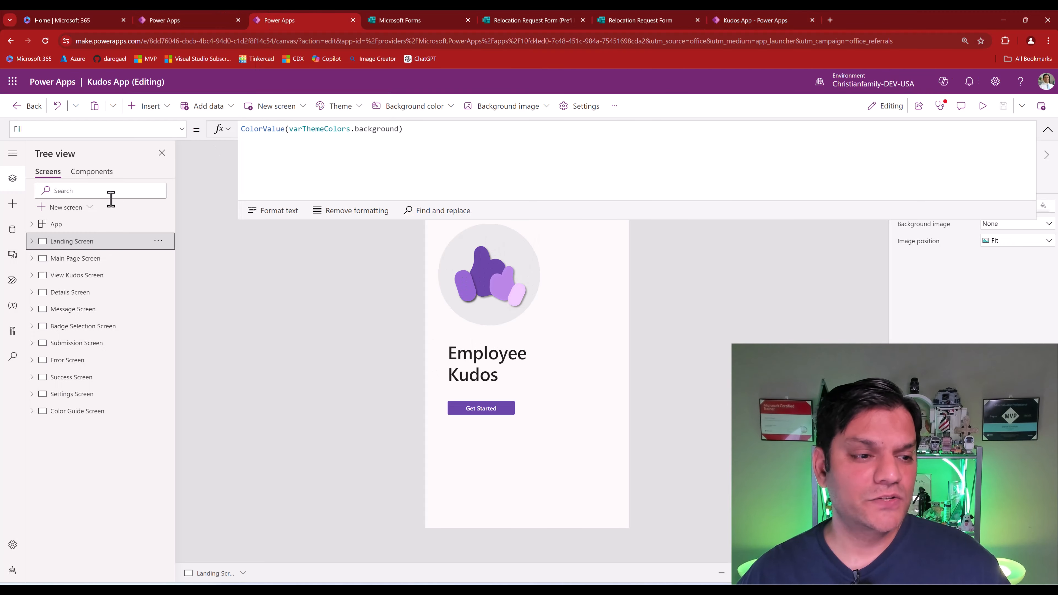
left_click(97, 225)
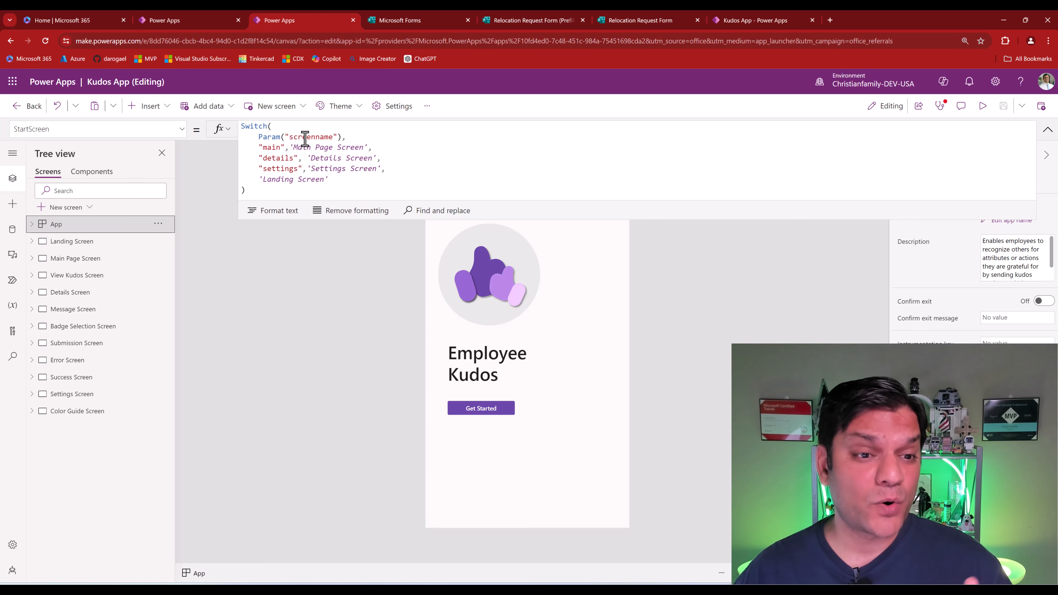
- Append &screenname=main to the running Kudos App's URL and load it to deep-link to the main page screen
left_click(740, 21)
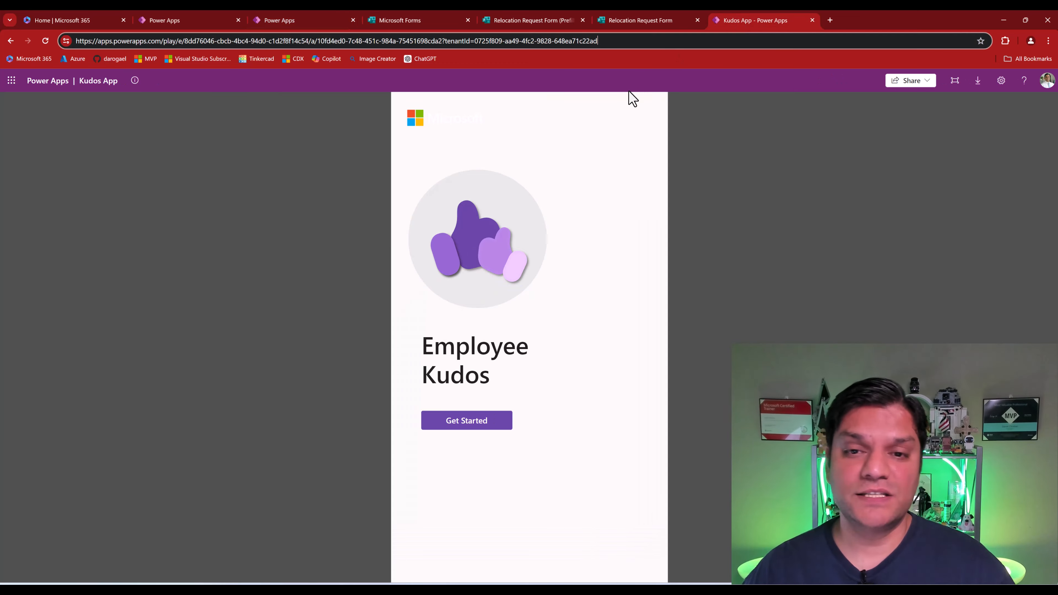
left_click(635, 41)
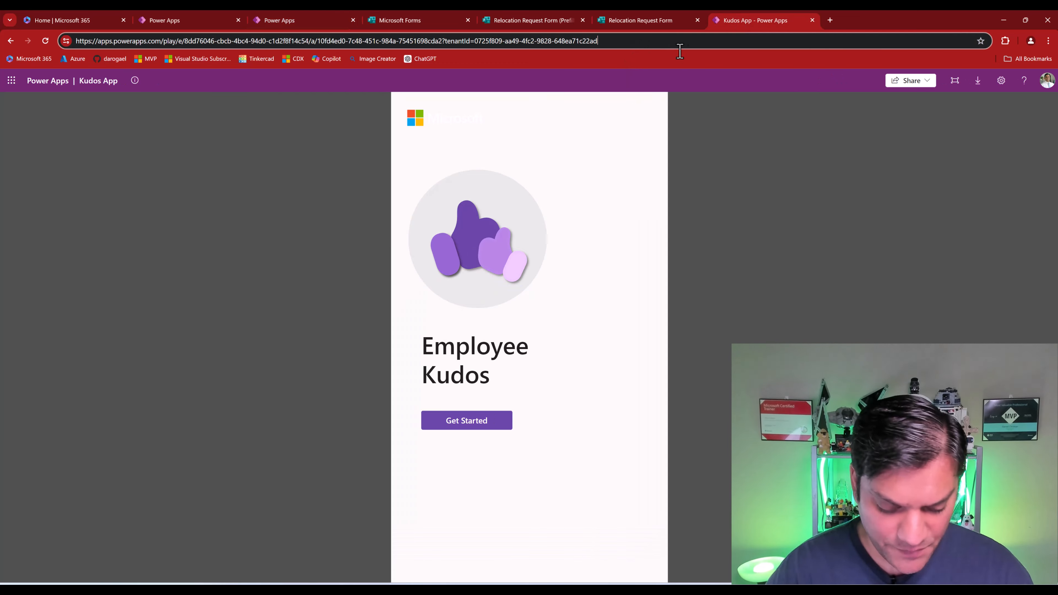
type("&scre")
type("enname")
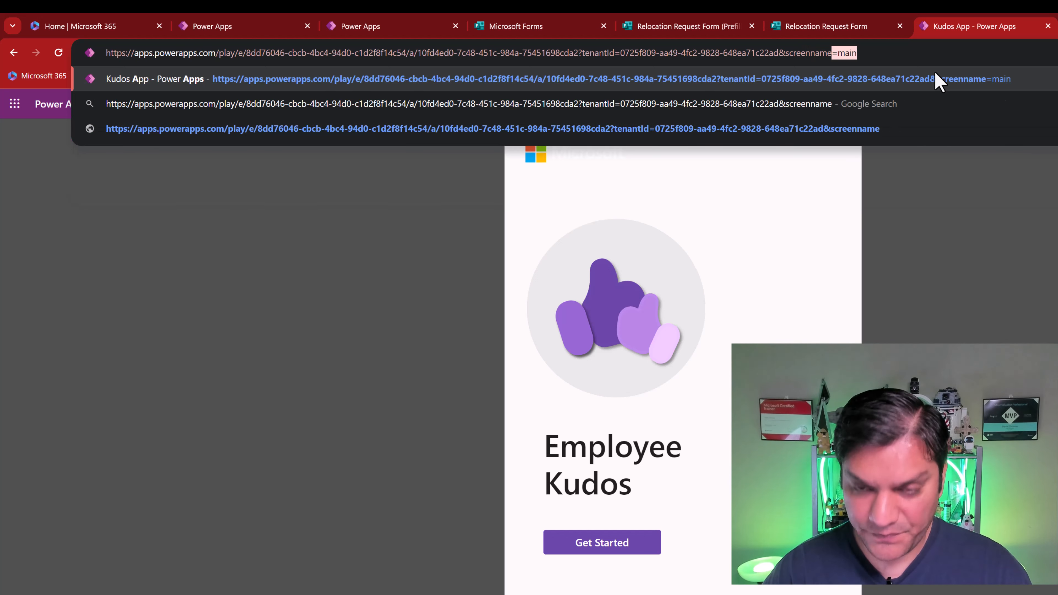
key("BackSpace")
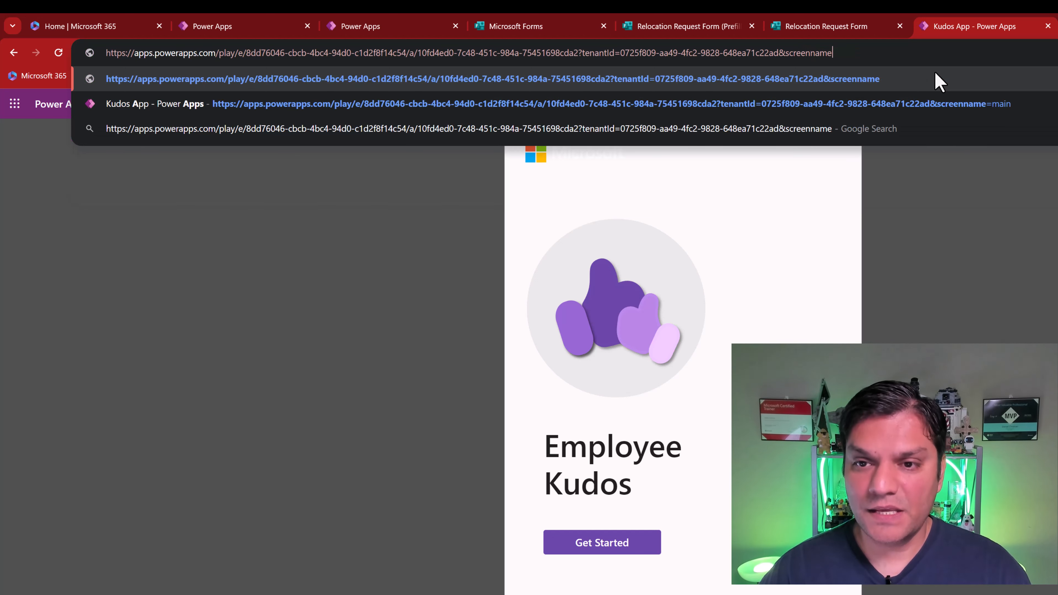
type("=")
key("BackSpace")
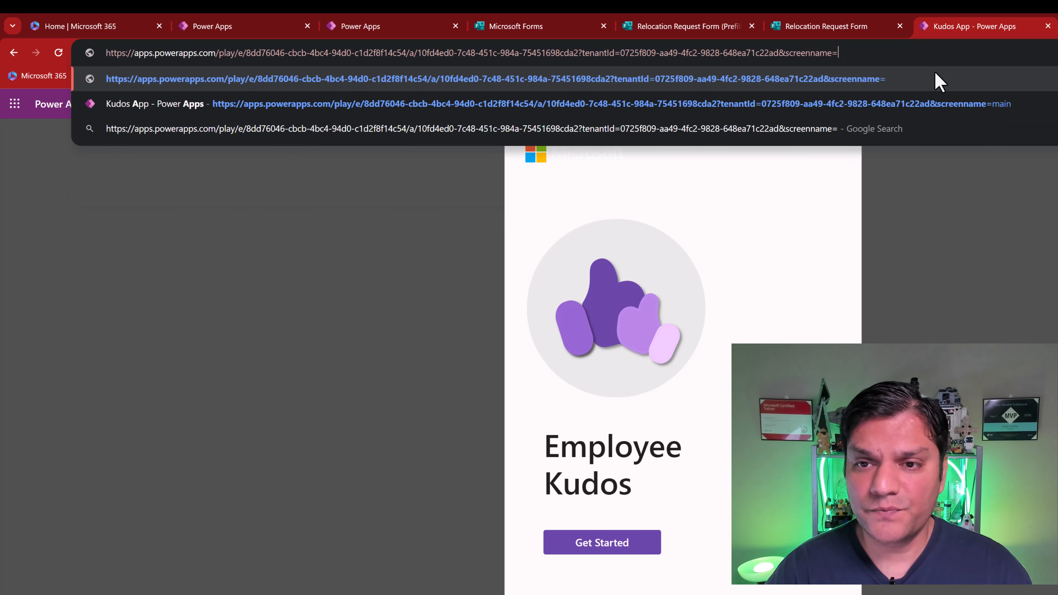
type("main")
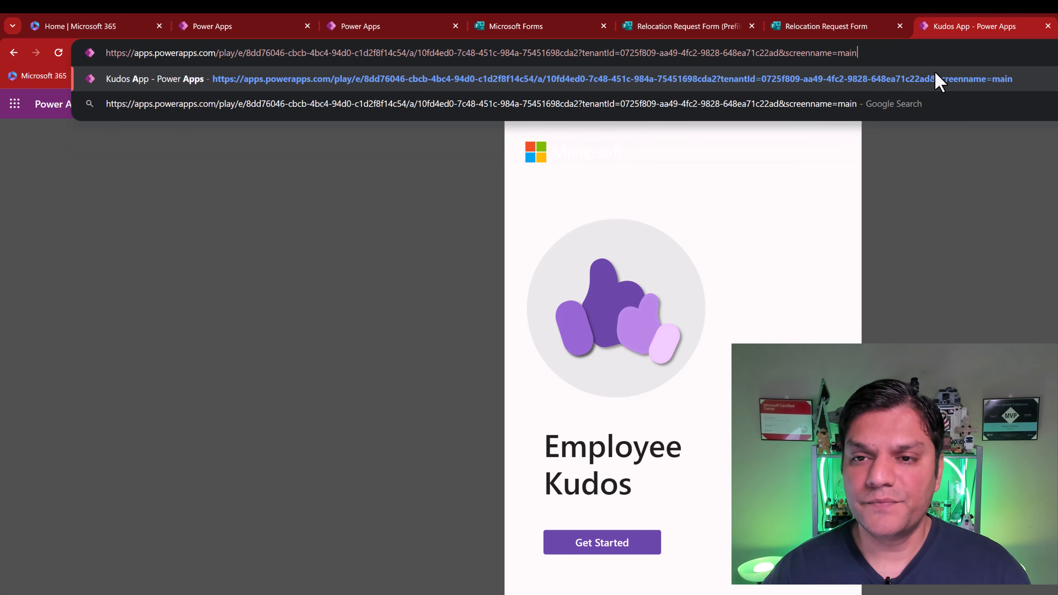
key("Return")
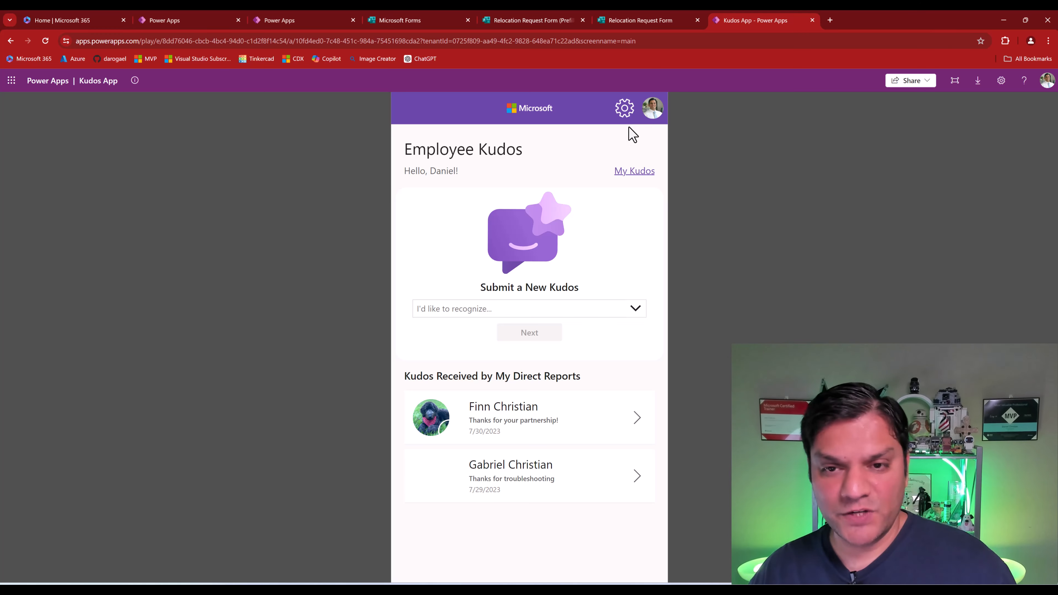
- Check the settings value in the StartScreen formula, and reload the running app with its screenname parameter set to settings
left_click(274, 21)
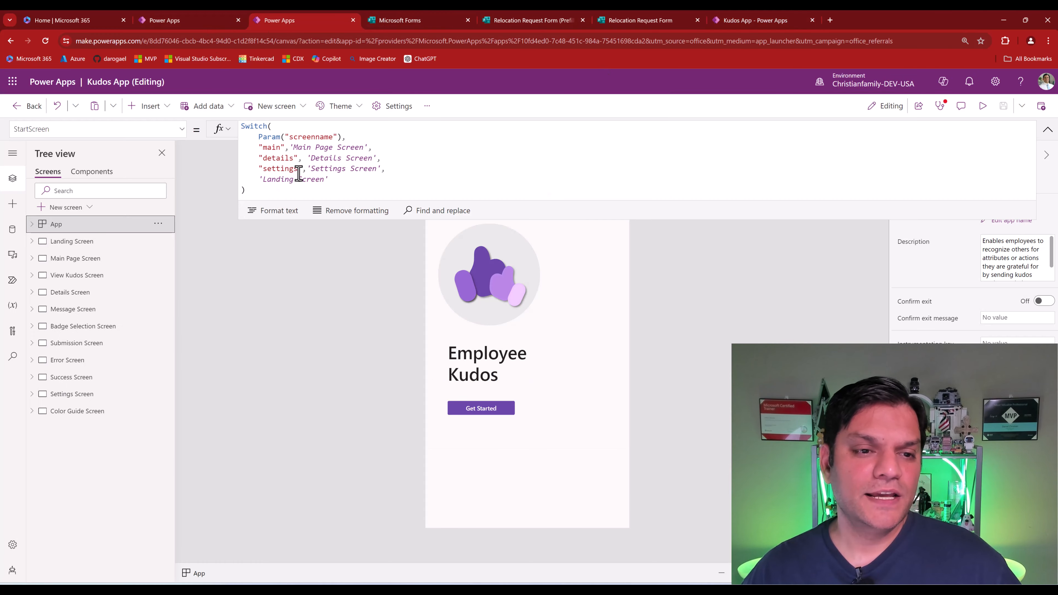
left_click(761, 21)
left_click(654, 44)
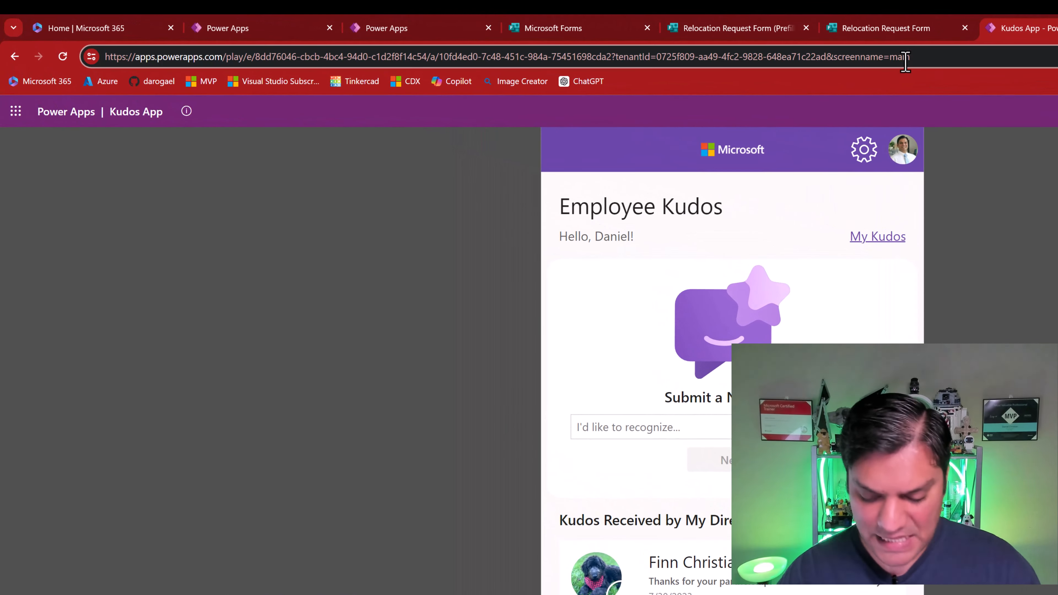
key("BackSpace")
key("BackSpace")
key("BackSpace")
key("BackSpace")
type("settin")
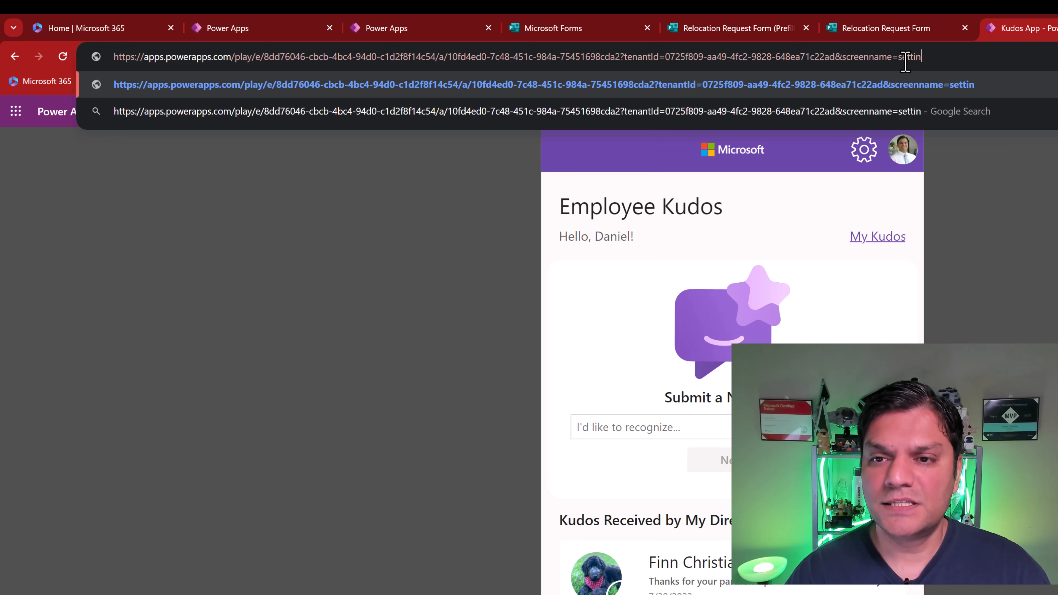
type("gs")
key("Return")
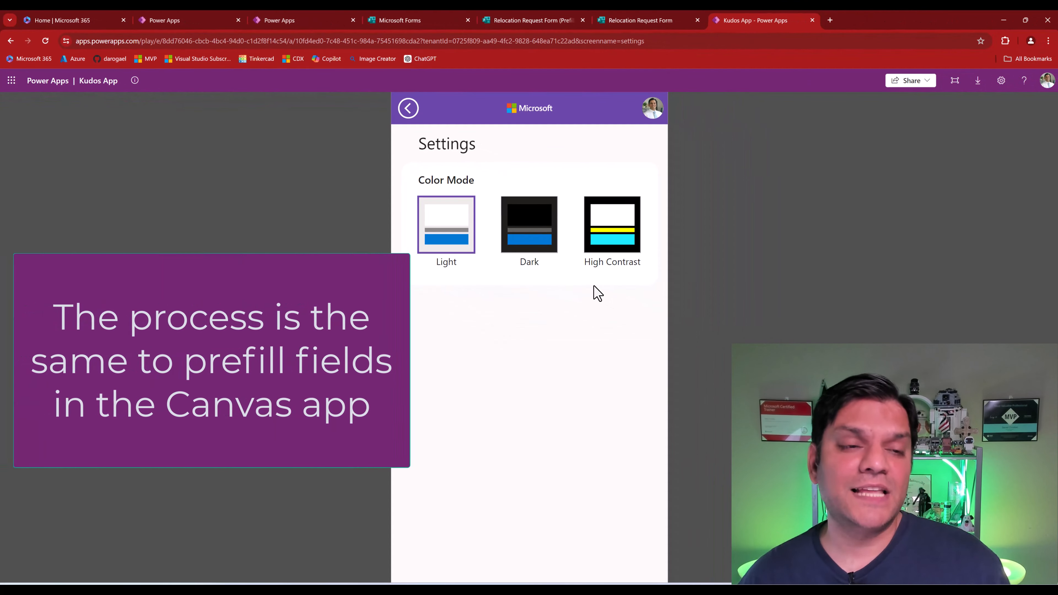
- Review the StartScreen formula again, and switch to Notepad to view the prefill links beside the Kudos App link
left_click(322, 19)
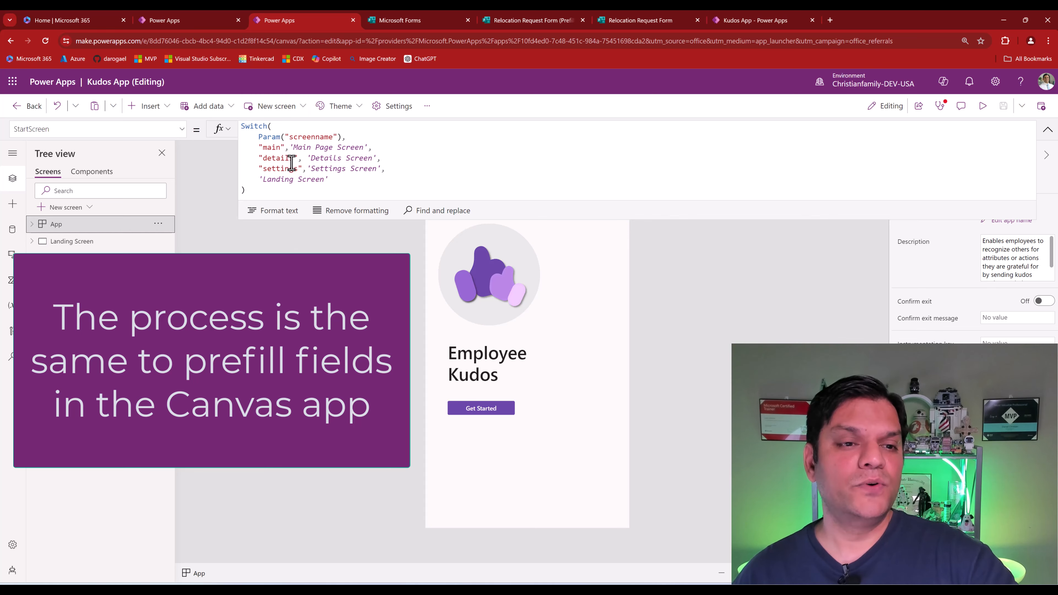
left_click(788, 20)
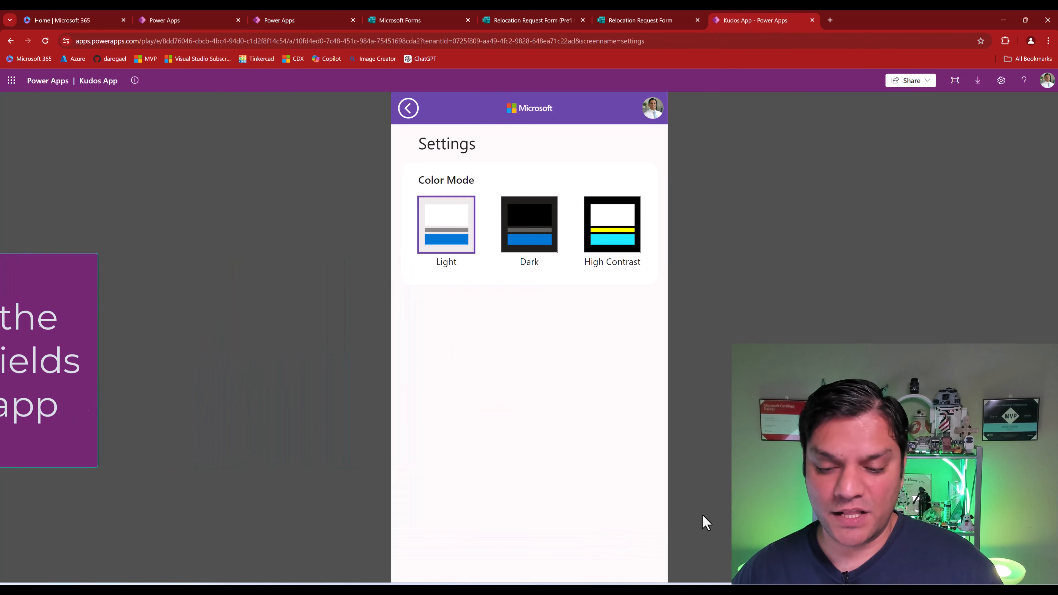
mouse_move(615, 592)
left_click(611, 555)
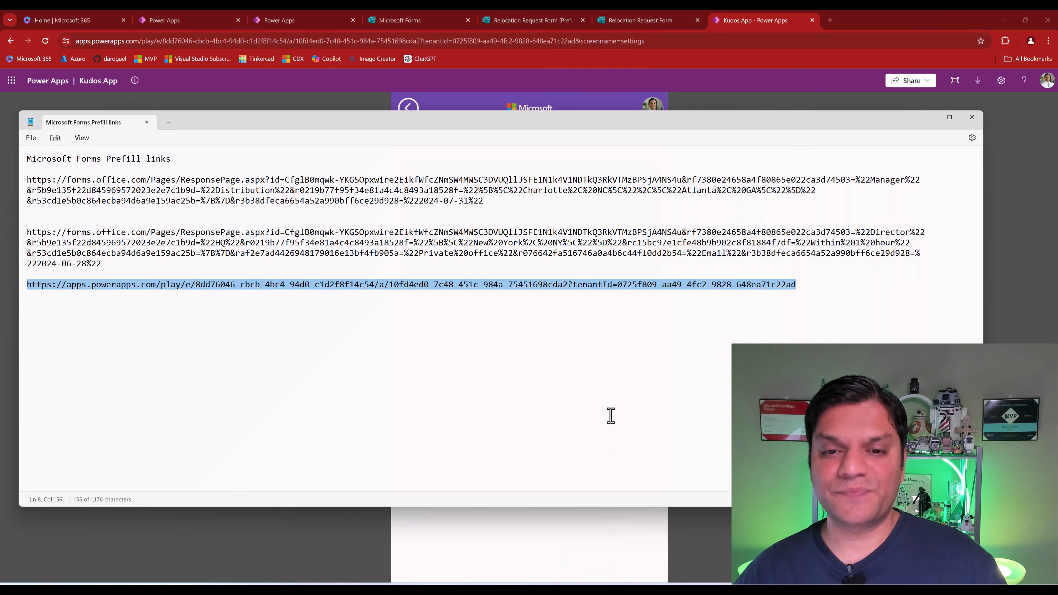